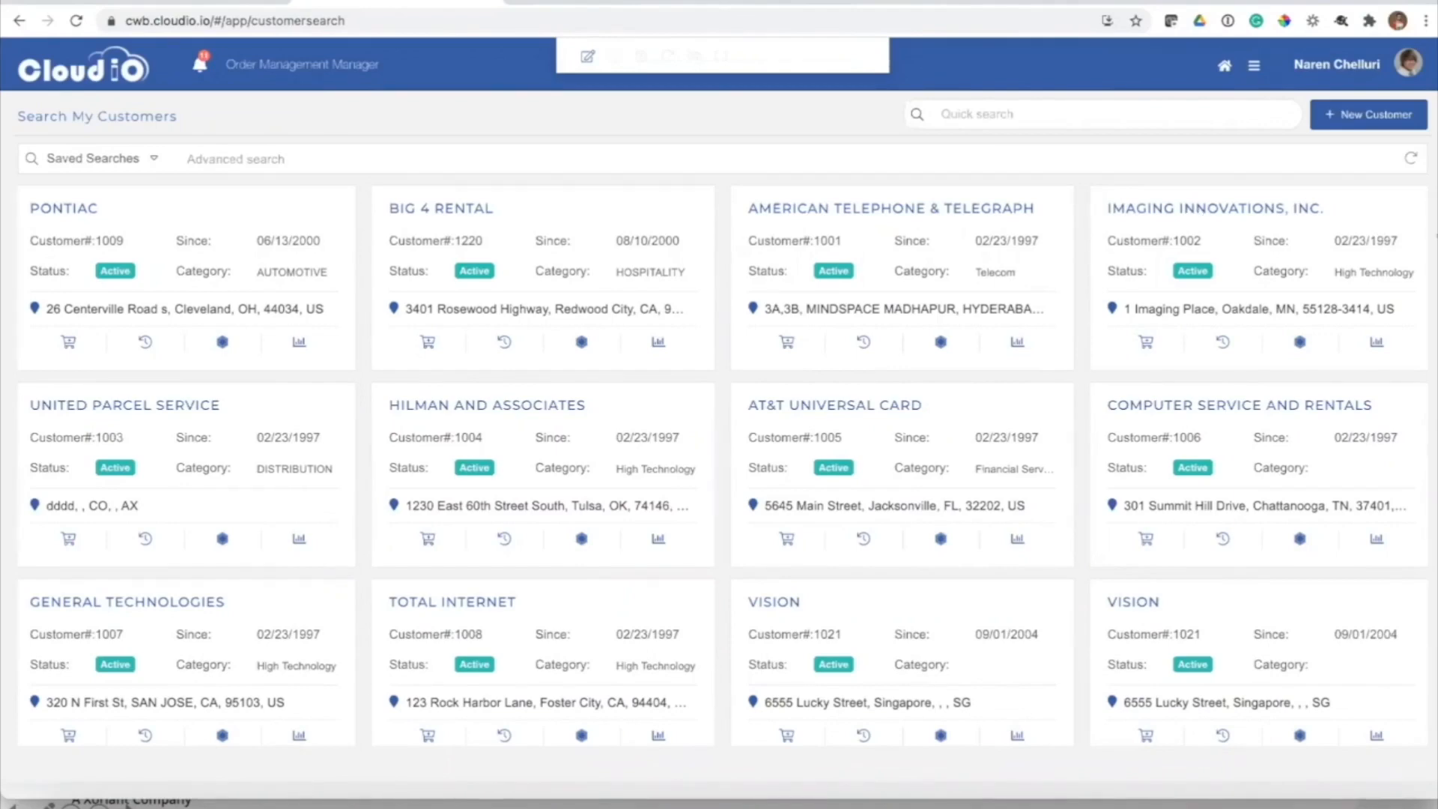
Check the customer search page's responsive layout at narrow and medium window widths, and return the browser to full size.
drag(1437, 236, 631, 218)
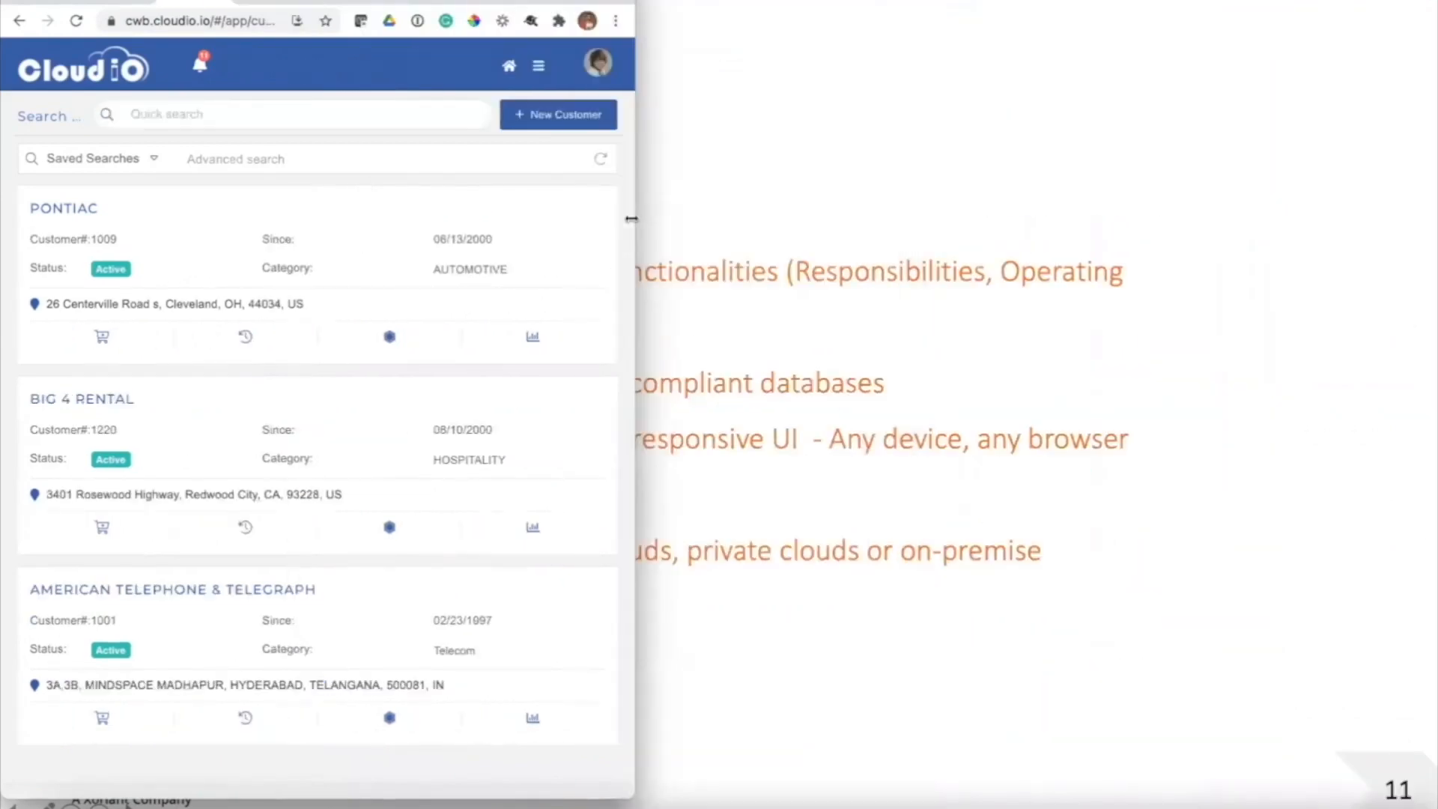
drag(632, 219, 955, 198)
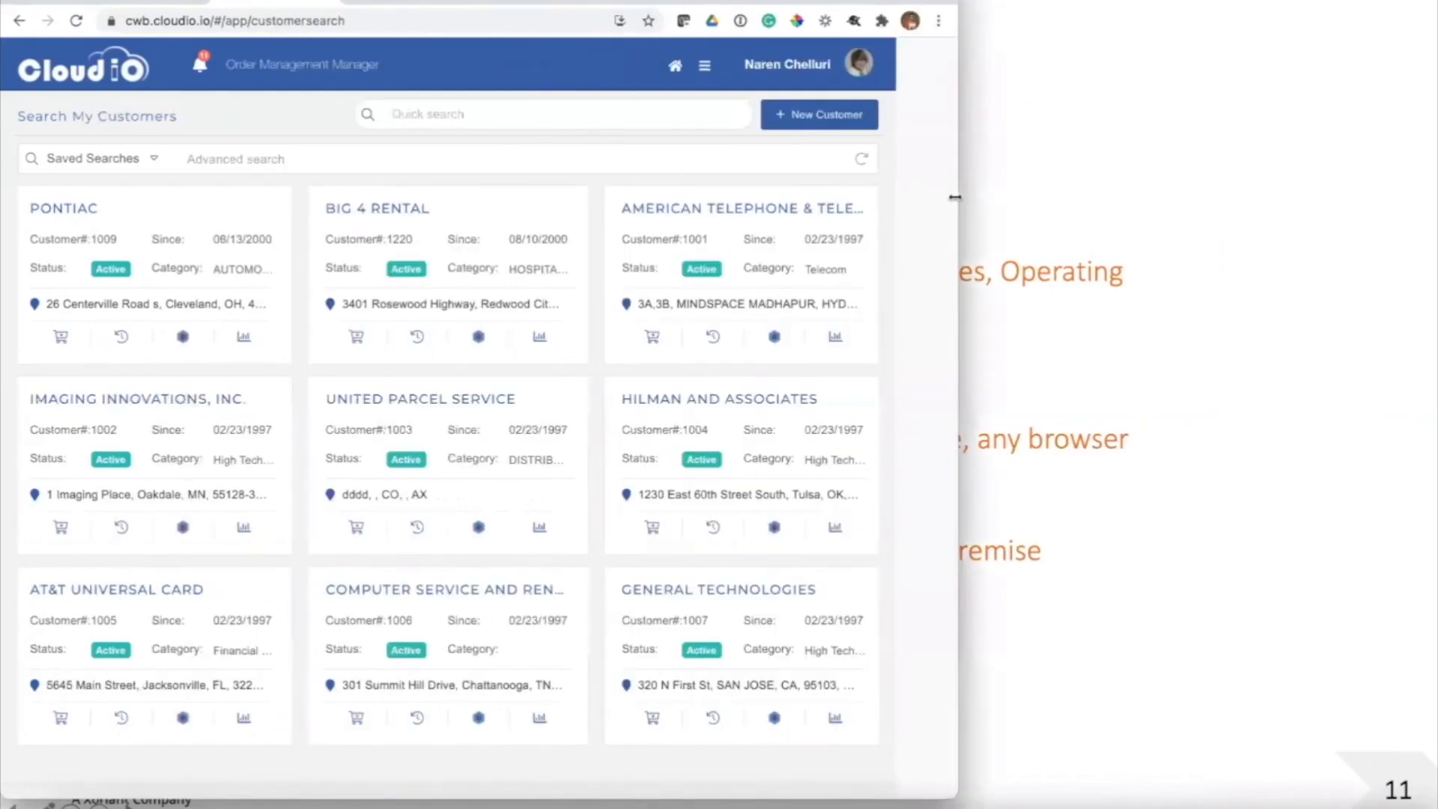
drag(1212, 236, 1418, 238)
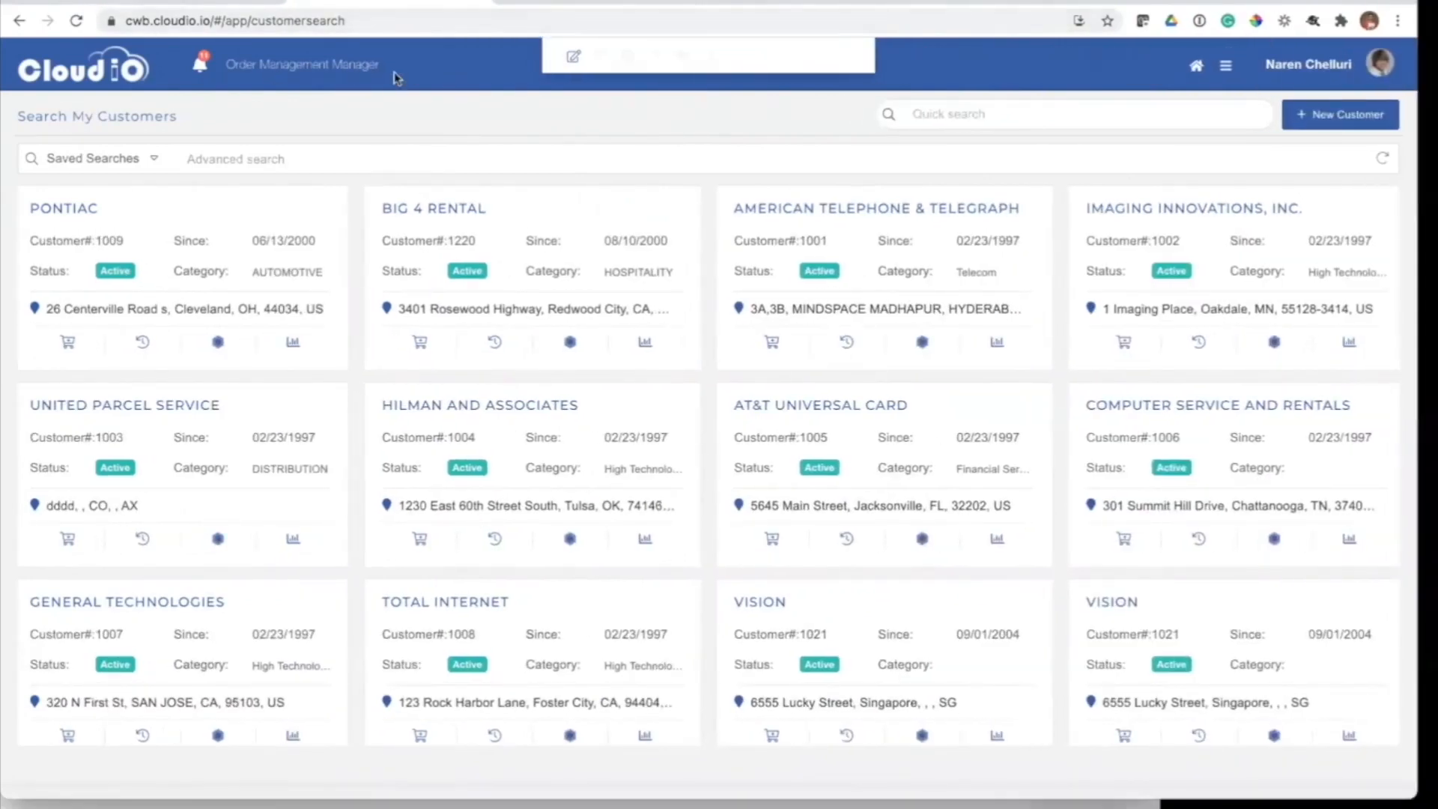
key(ctrl+alt+Return)
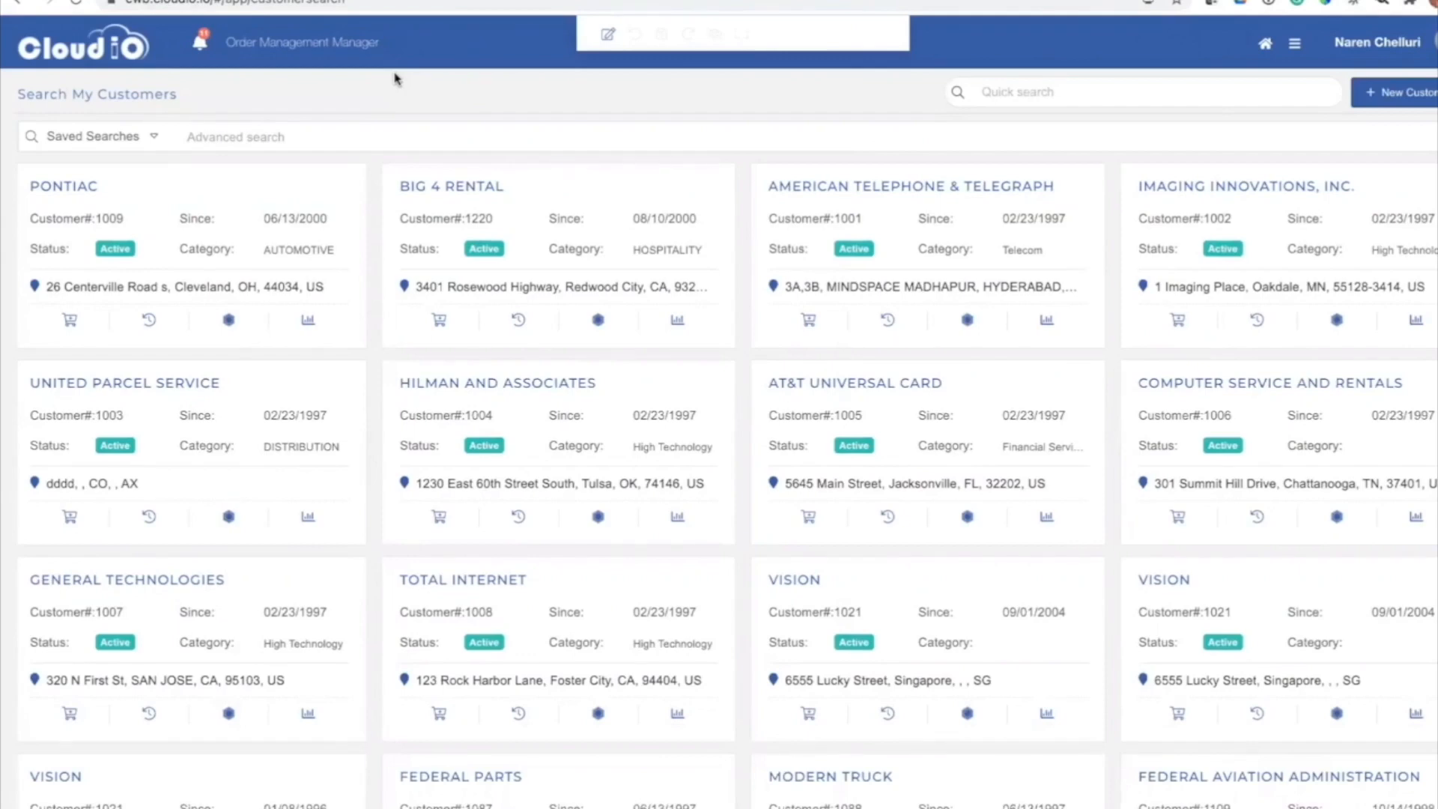
Quick-search the customers for "big" and for "ren", clearing the search each time.
click(1016, 89)
text(big)
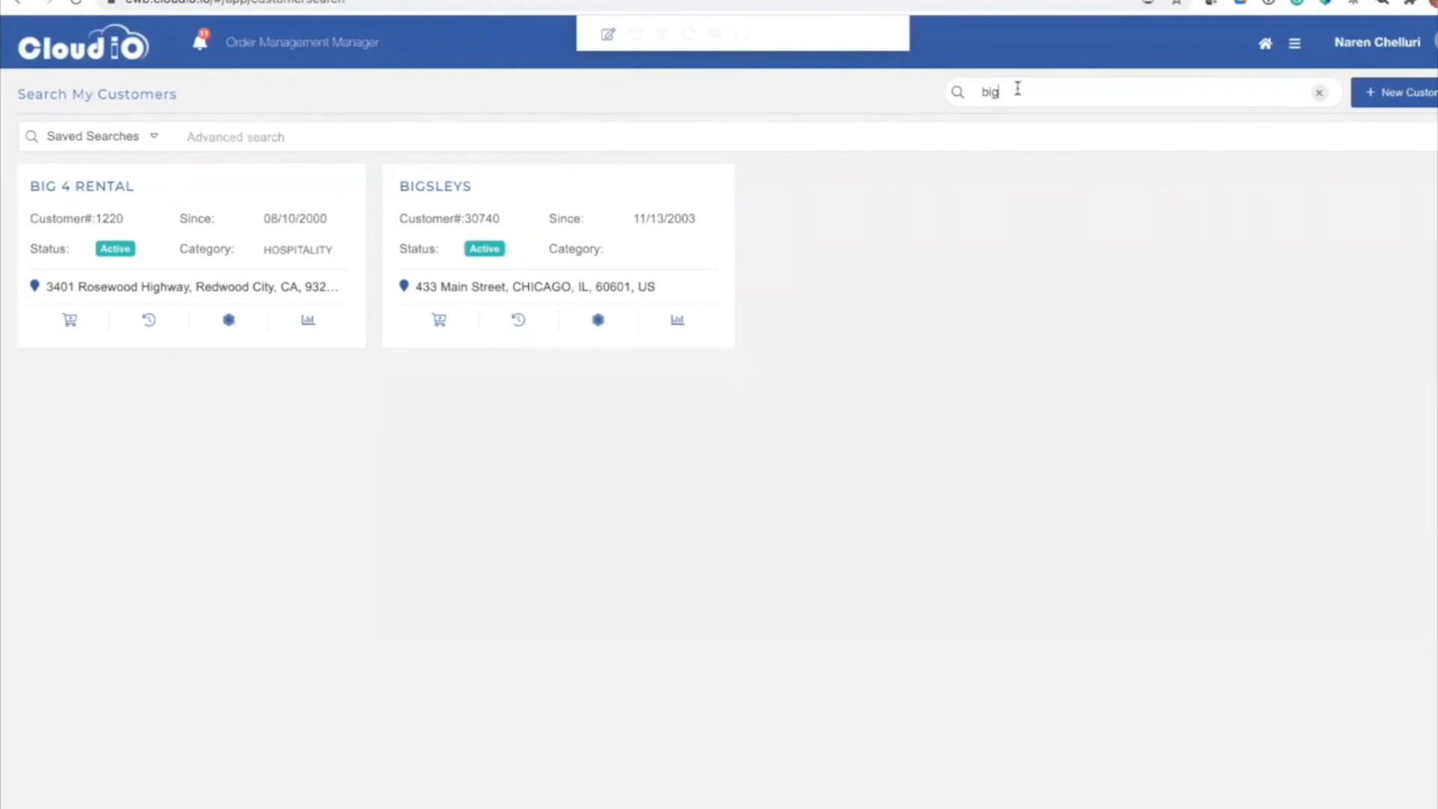
click(1319, 91)
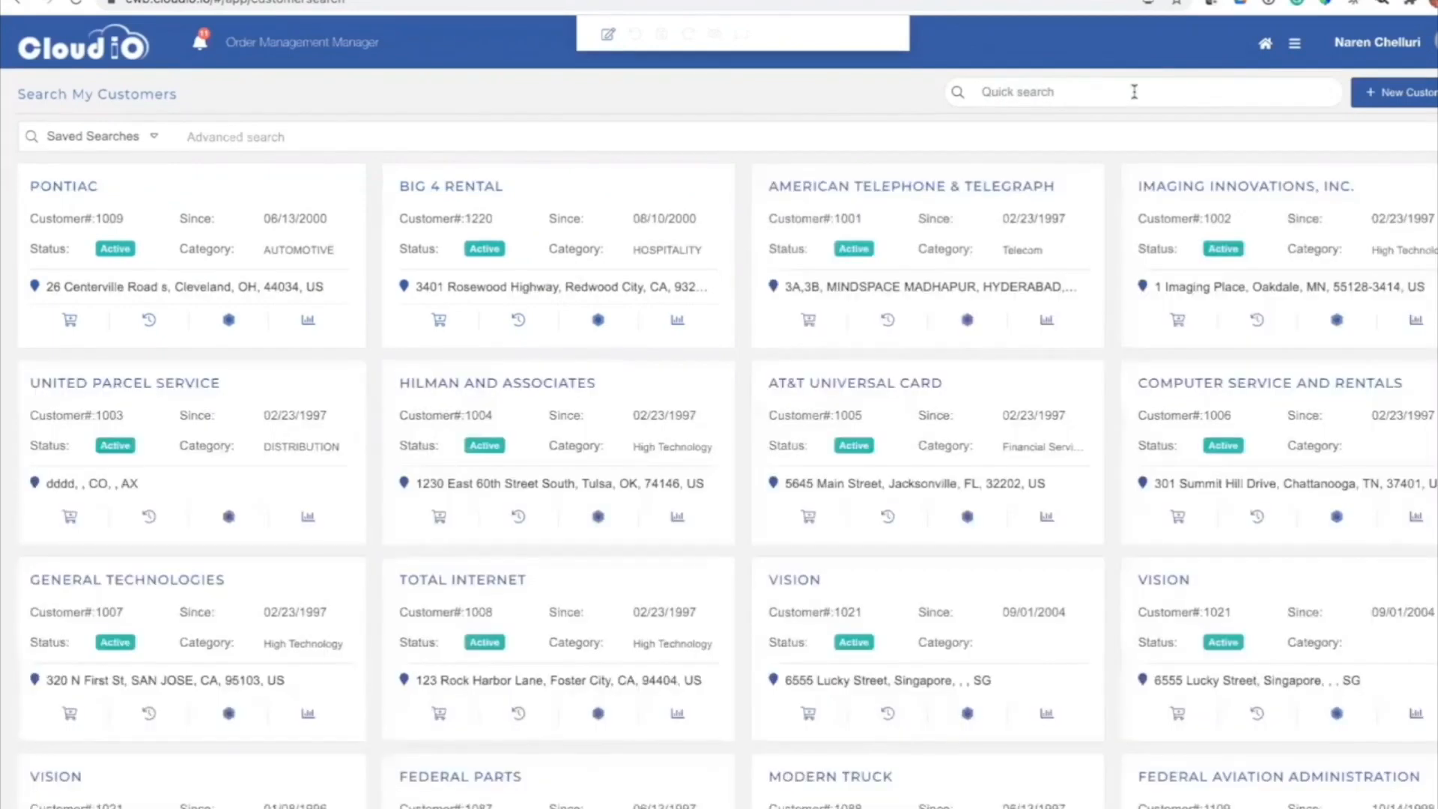
click(1135, 91)
text(ren)
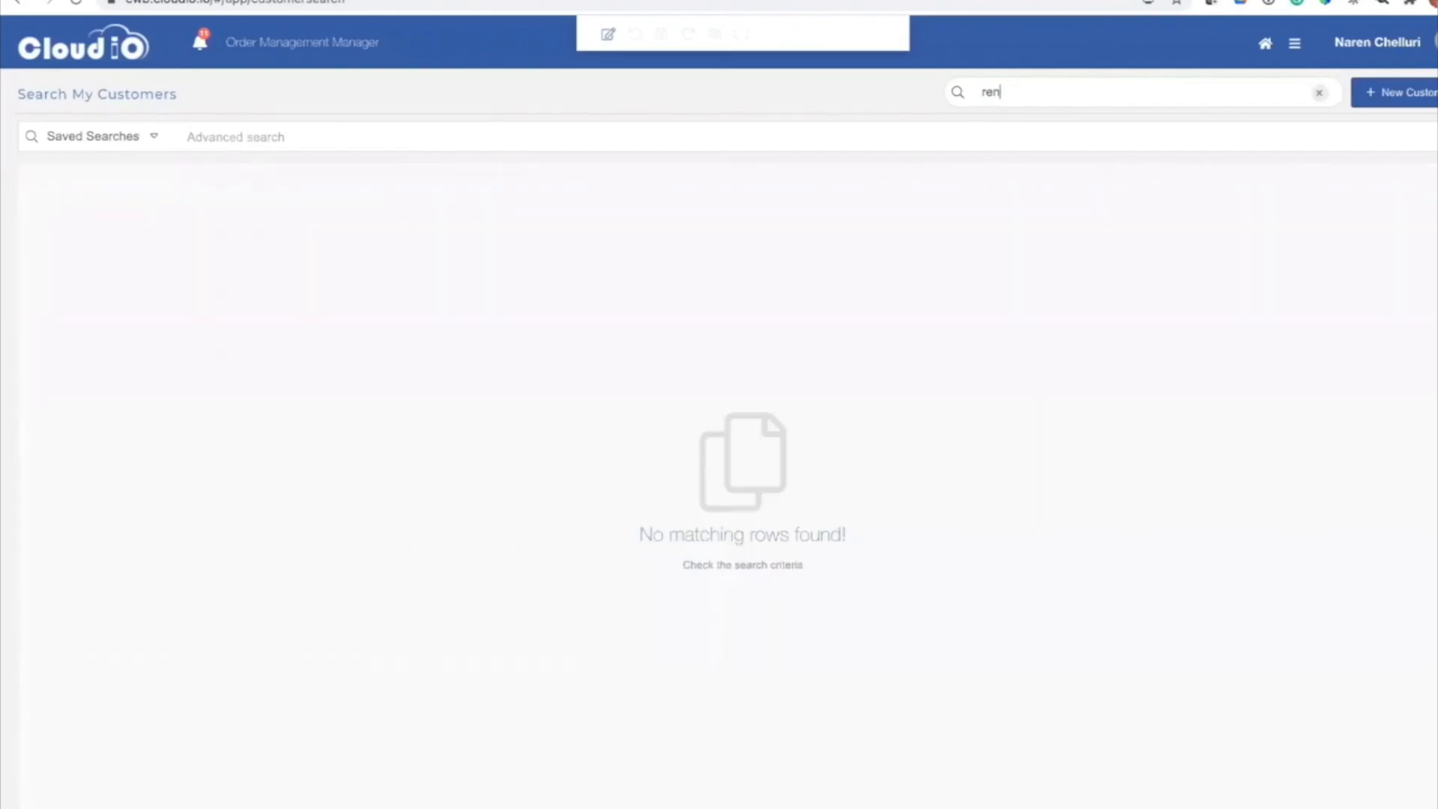
click(1321, 95)
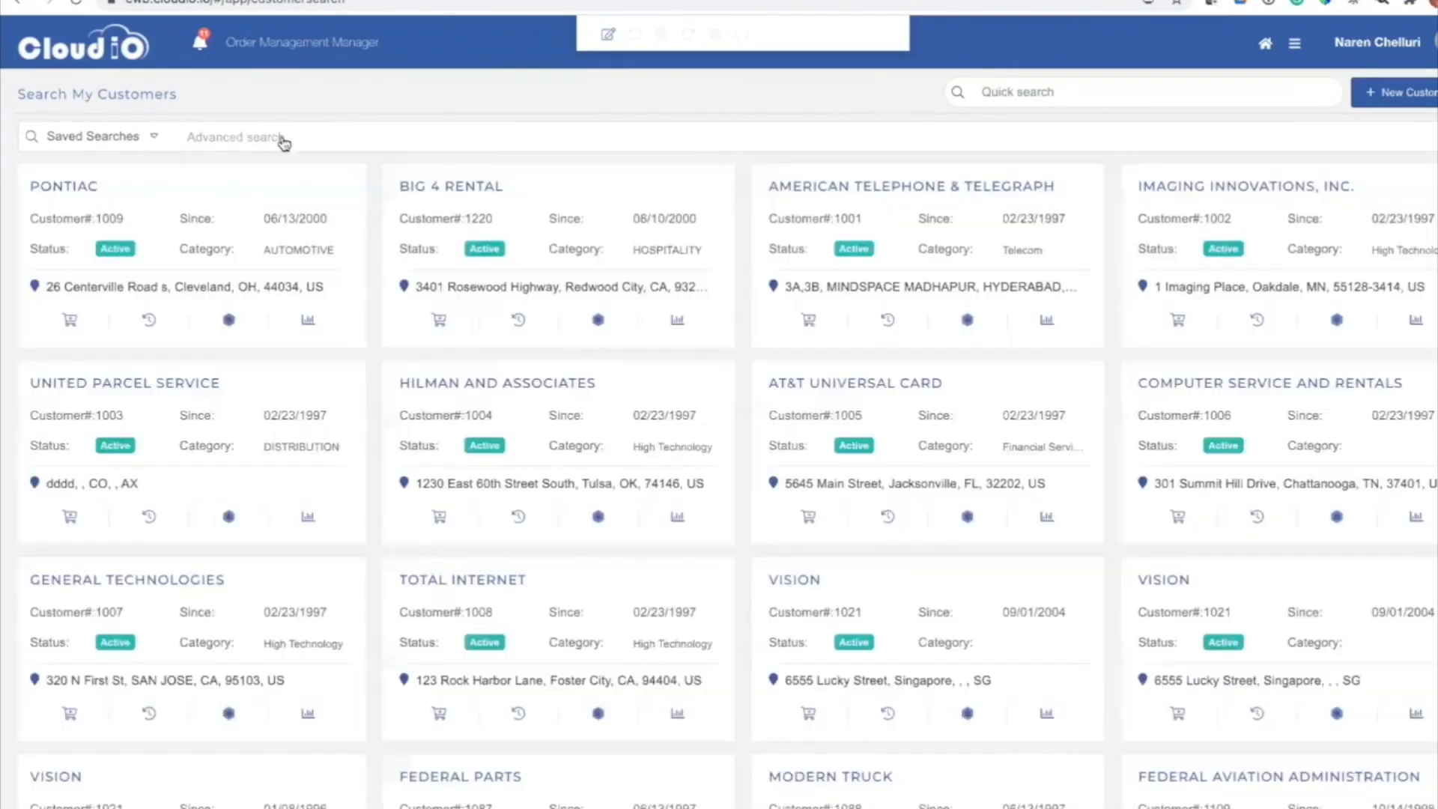
Filter the customers with an advanced search where Party Name contains "ren", and open Big 4 Rental.
click(280, 139)
click(244, 176)
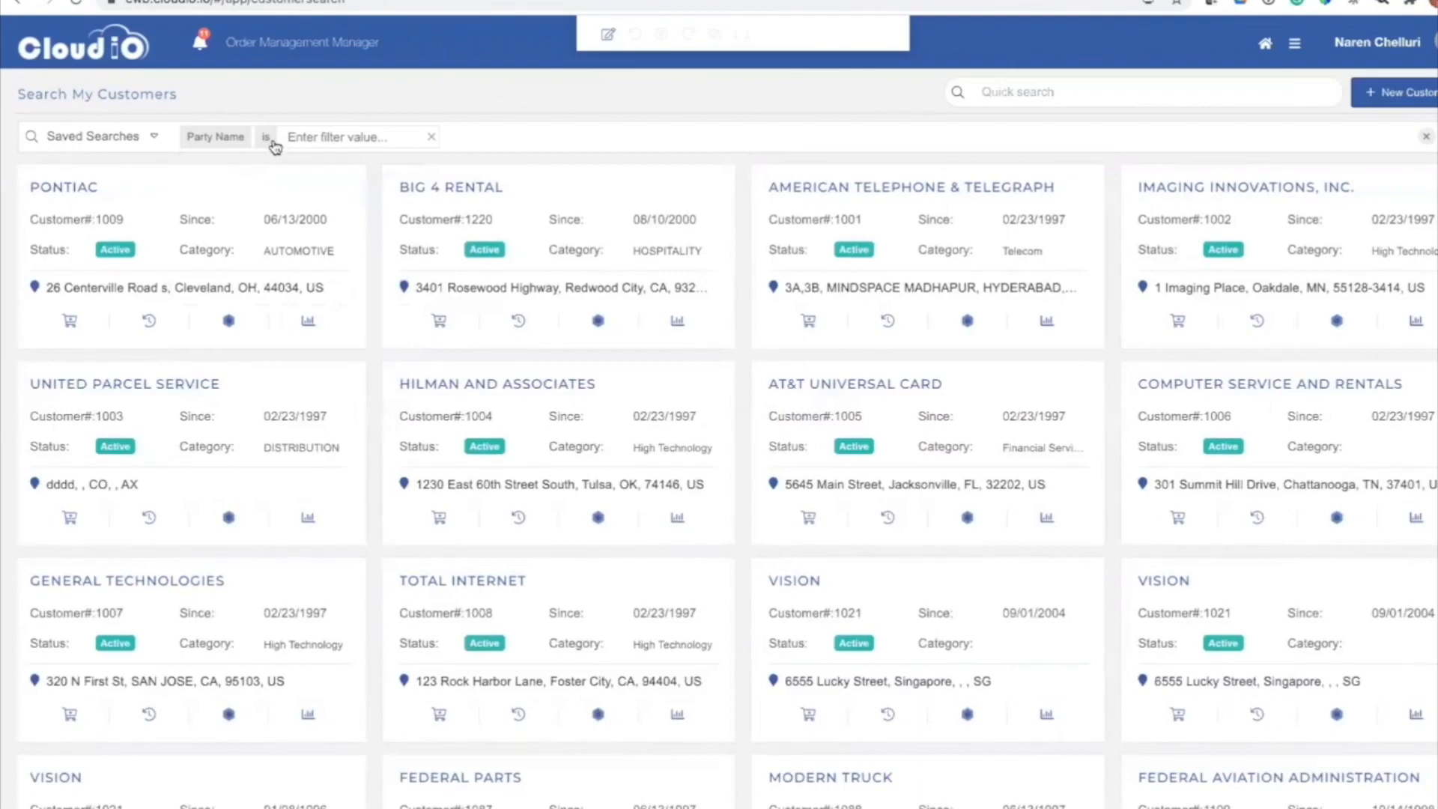
click(269, 138)
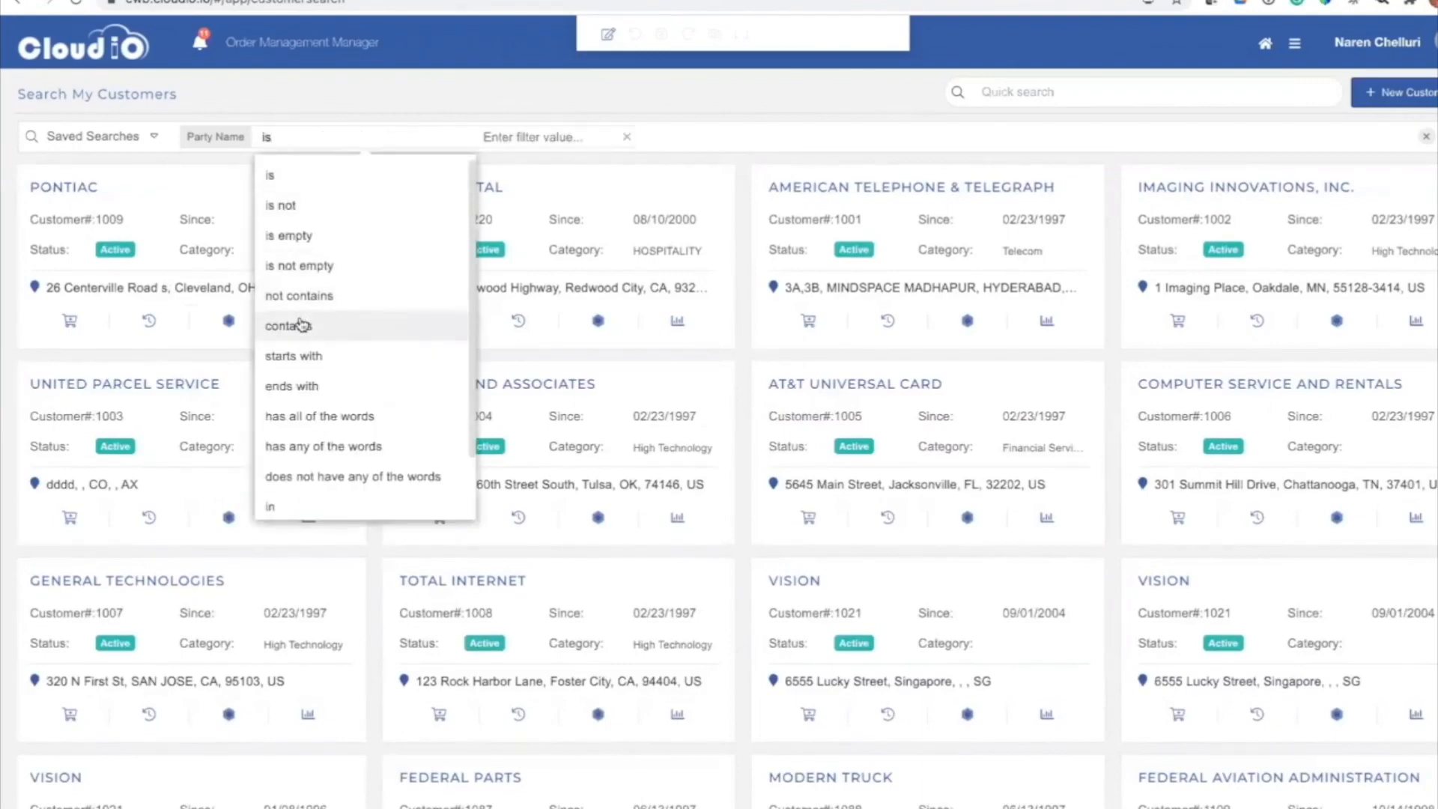
key(Return)
text(ren)
key(Return)
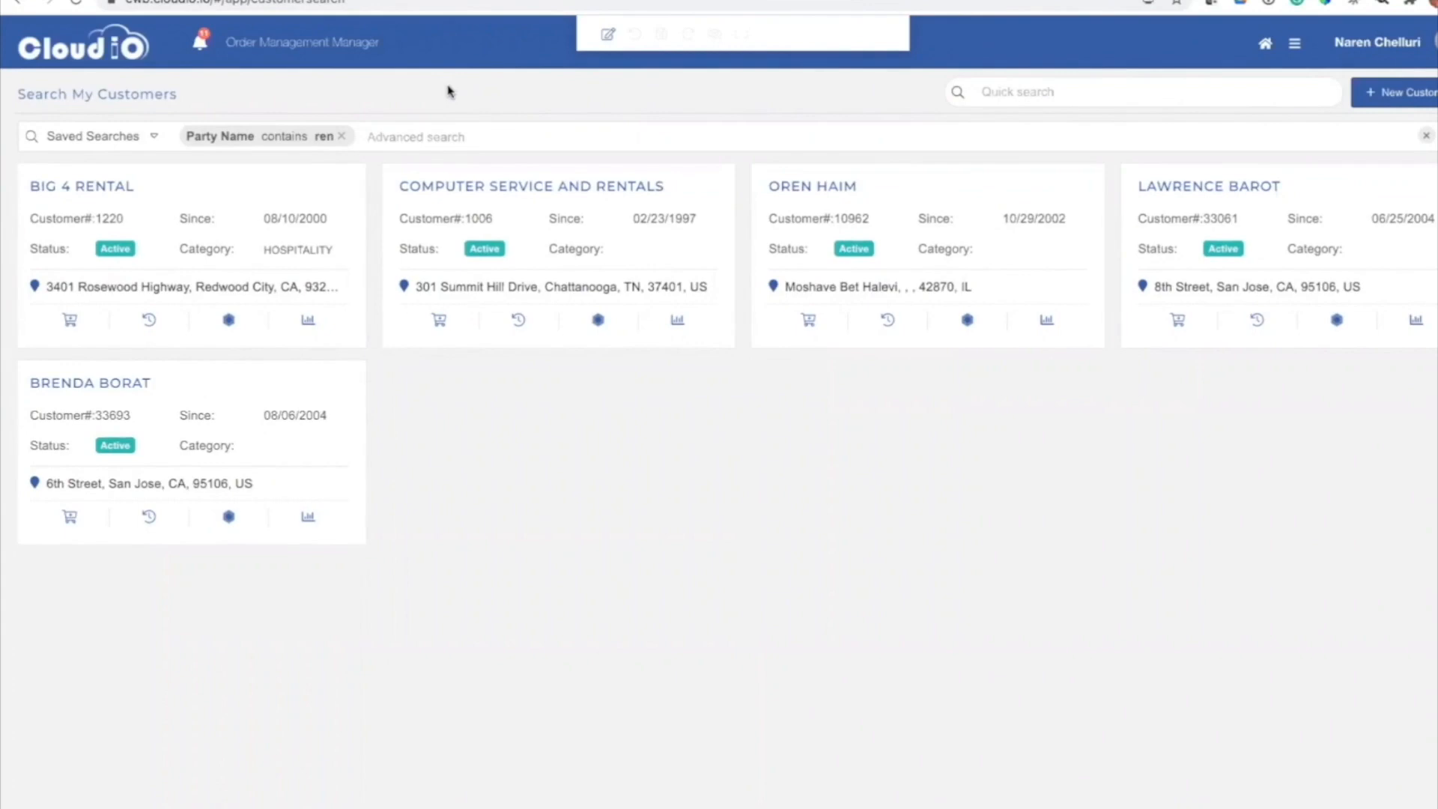
click(191, 225)
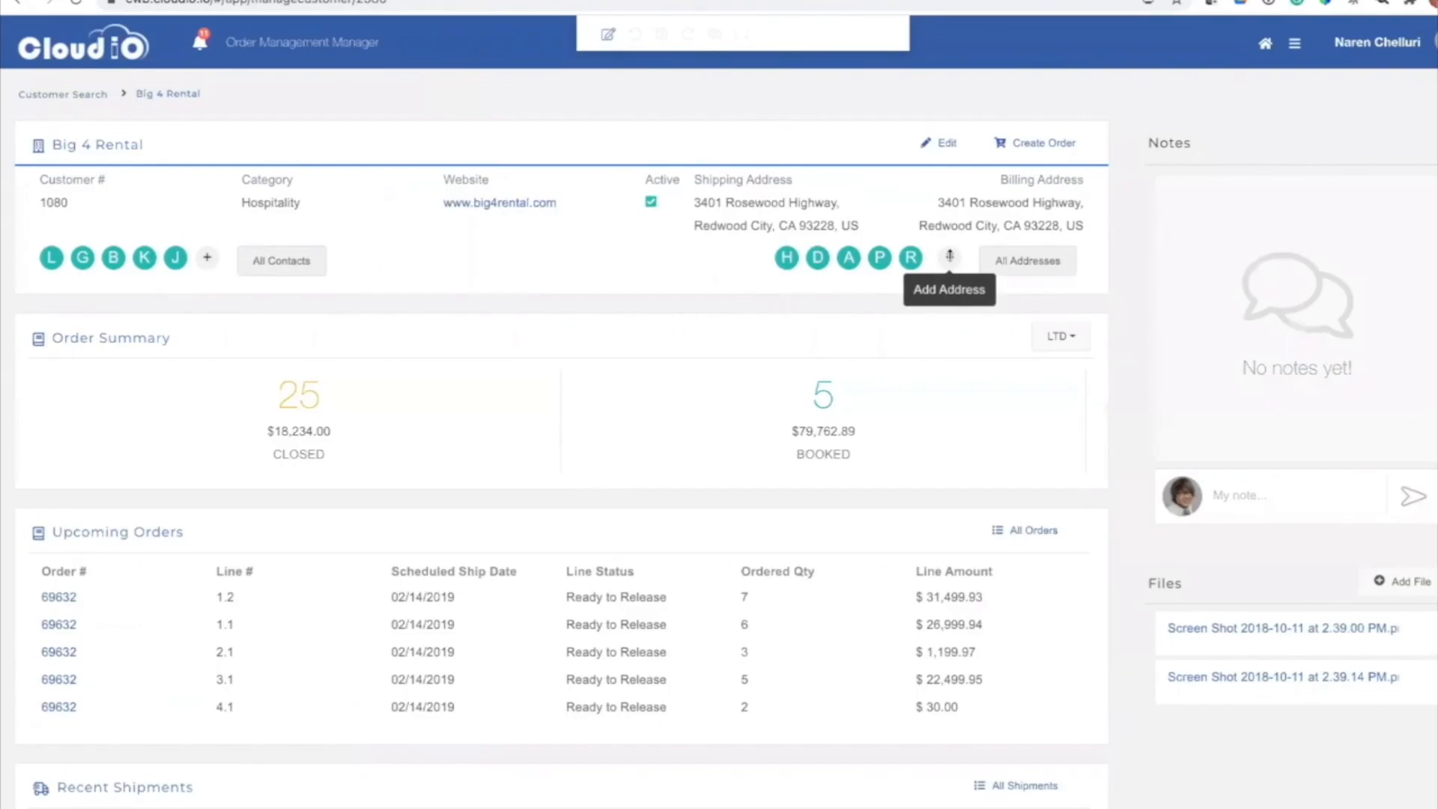
Check the new-address form's fields for the country United Kingdom, and close the form without saving.
click(950, 259)
click(836, 318)
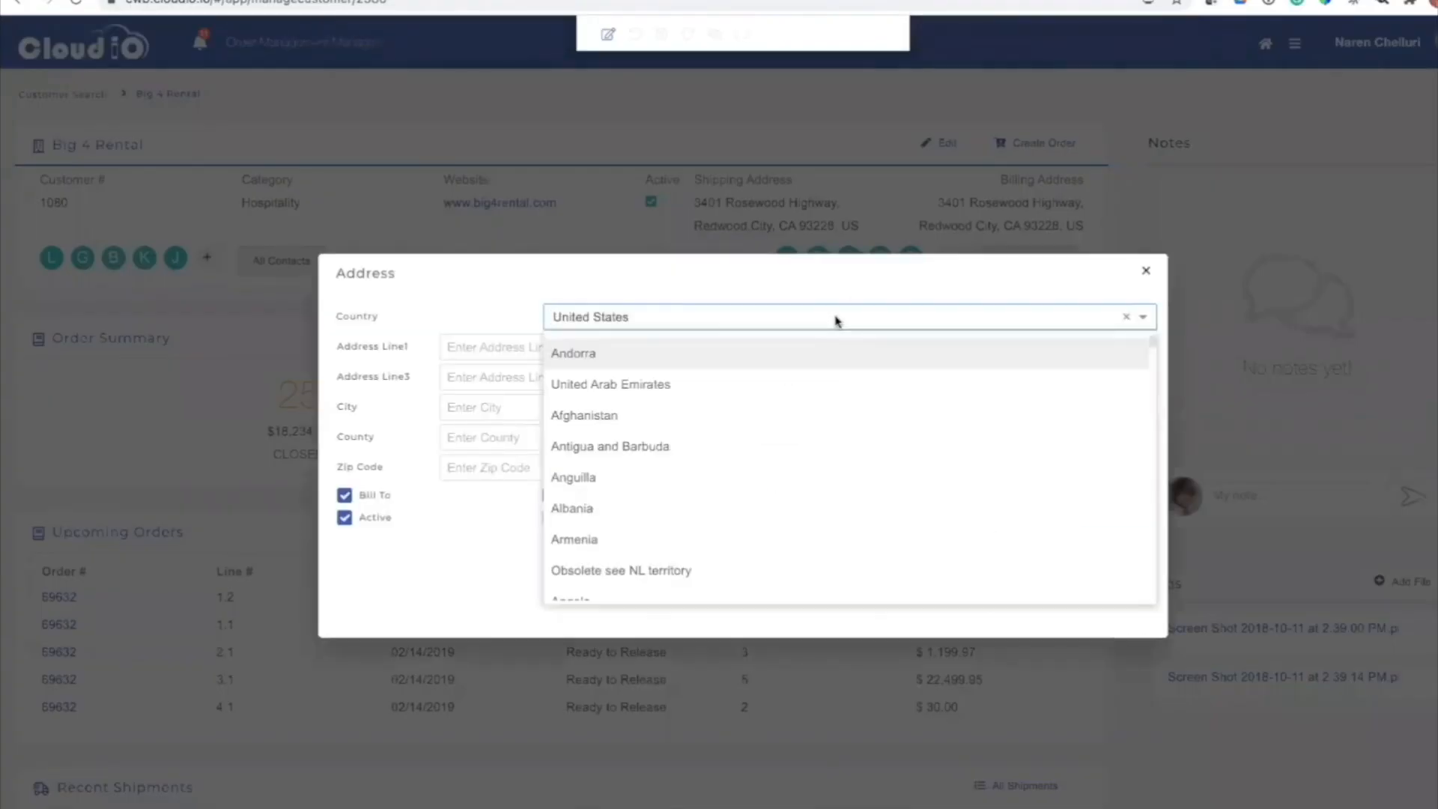
text(i)
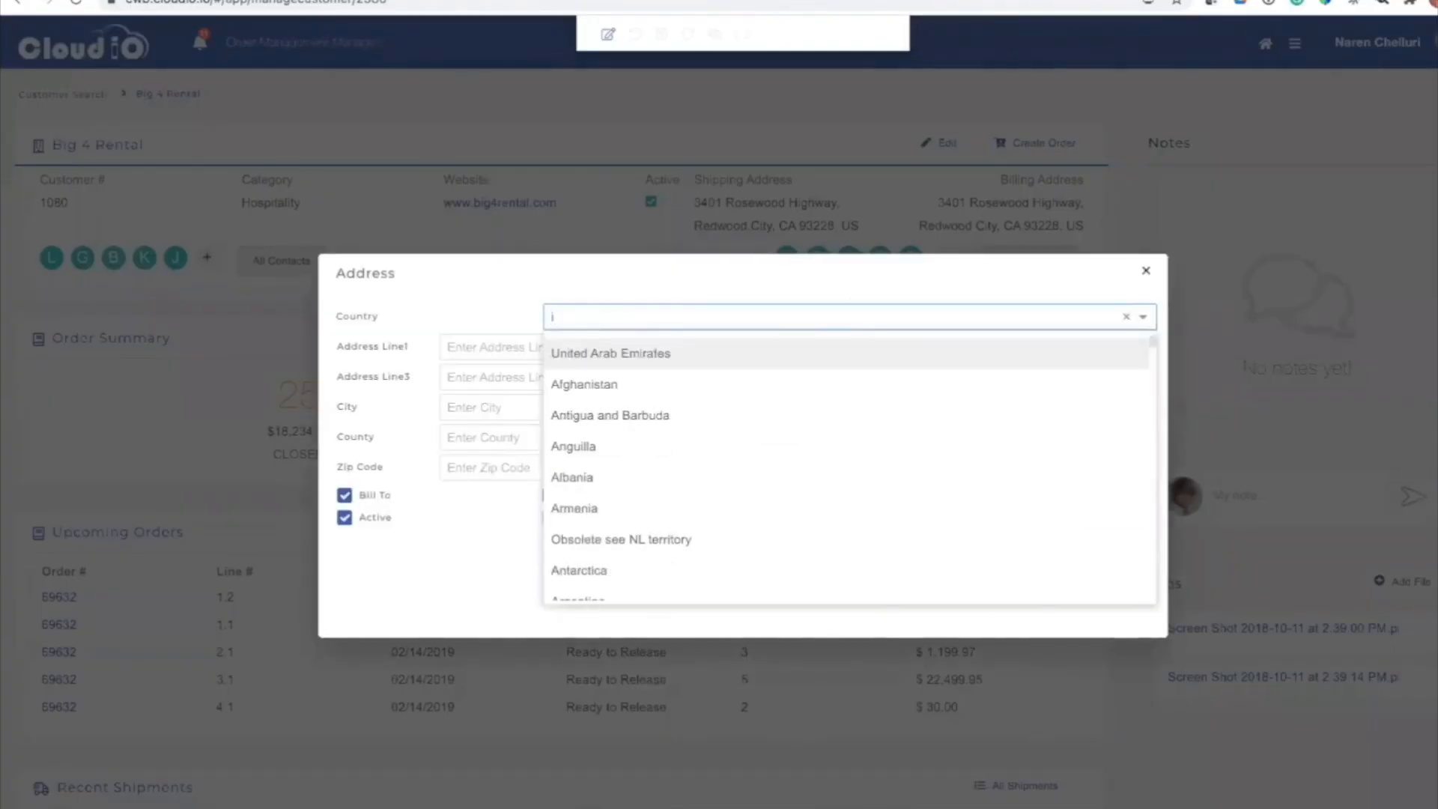
key(BackSpace)
text(unit)
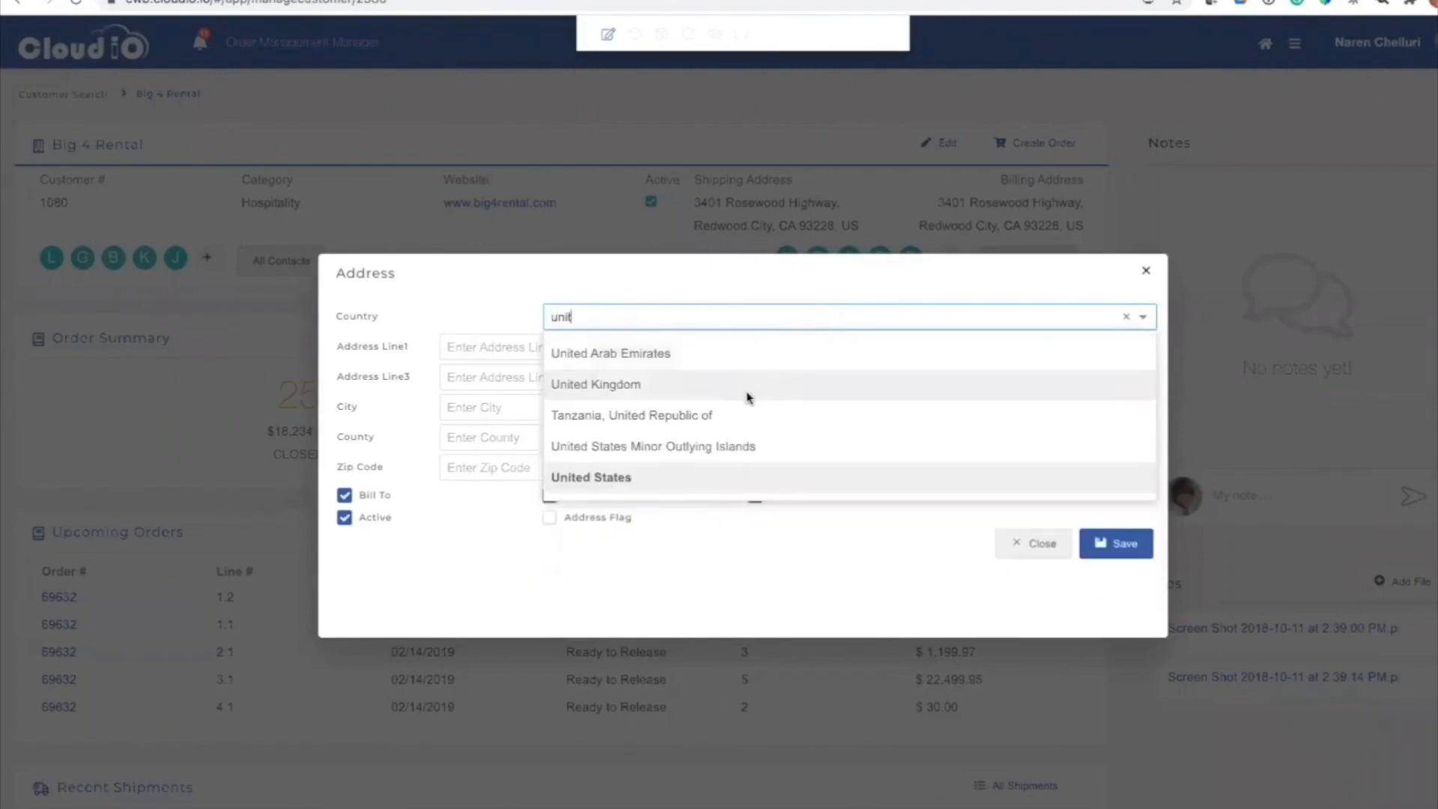
click(747, 398)
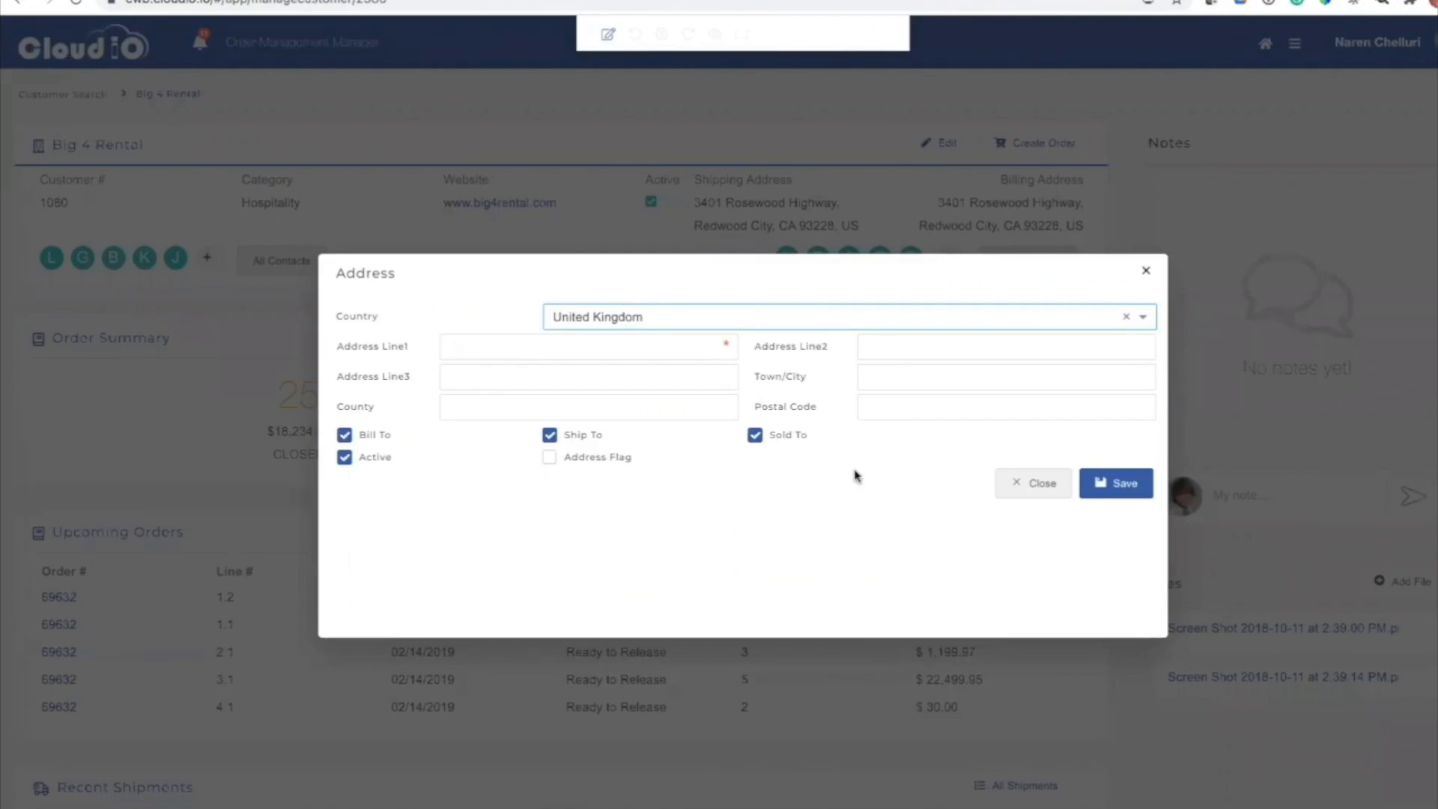
click(1024, 486)
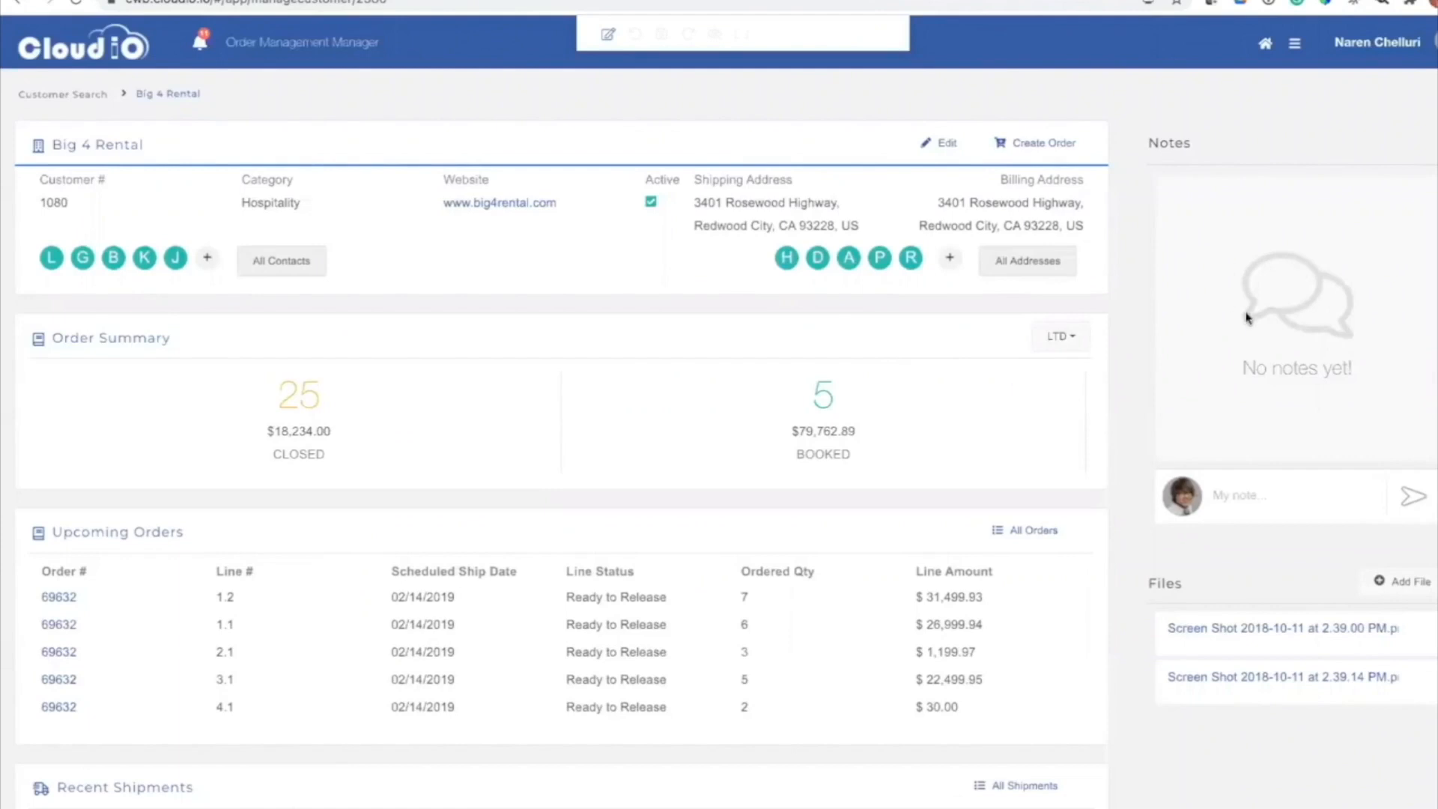
Review Big 4 Rental's orders and shipments, and open the order listed first under Upcoming Orders.
scroll(1229, 600, down, 2)
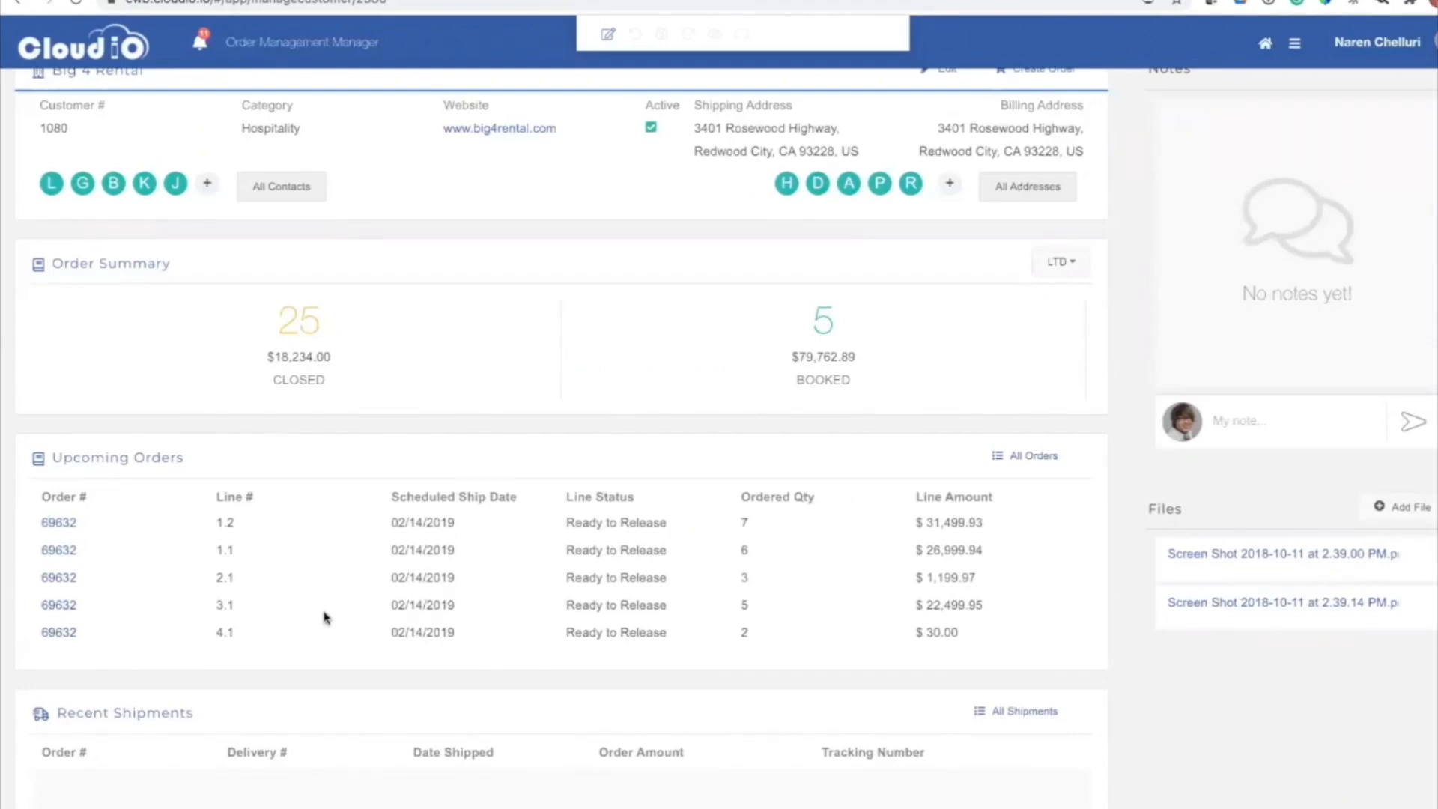
scroll(324, 618, down, 3)
scroll(323, 619, up, 5)
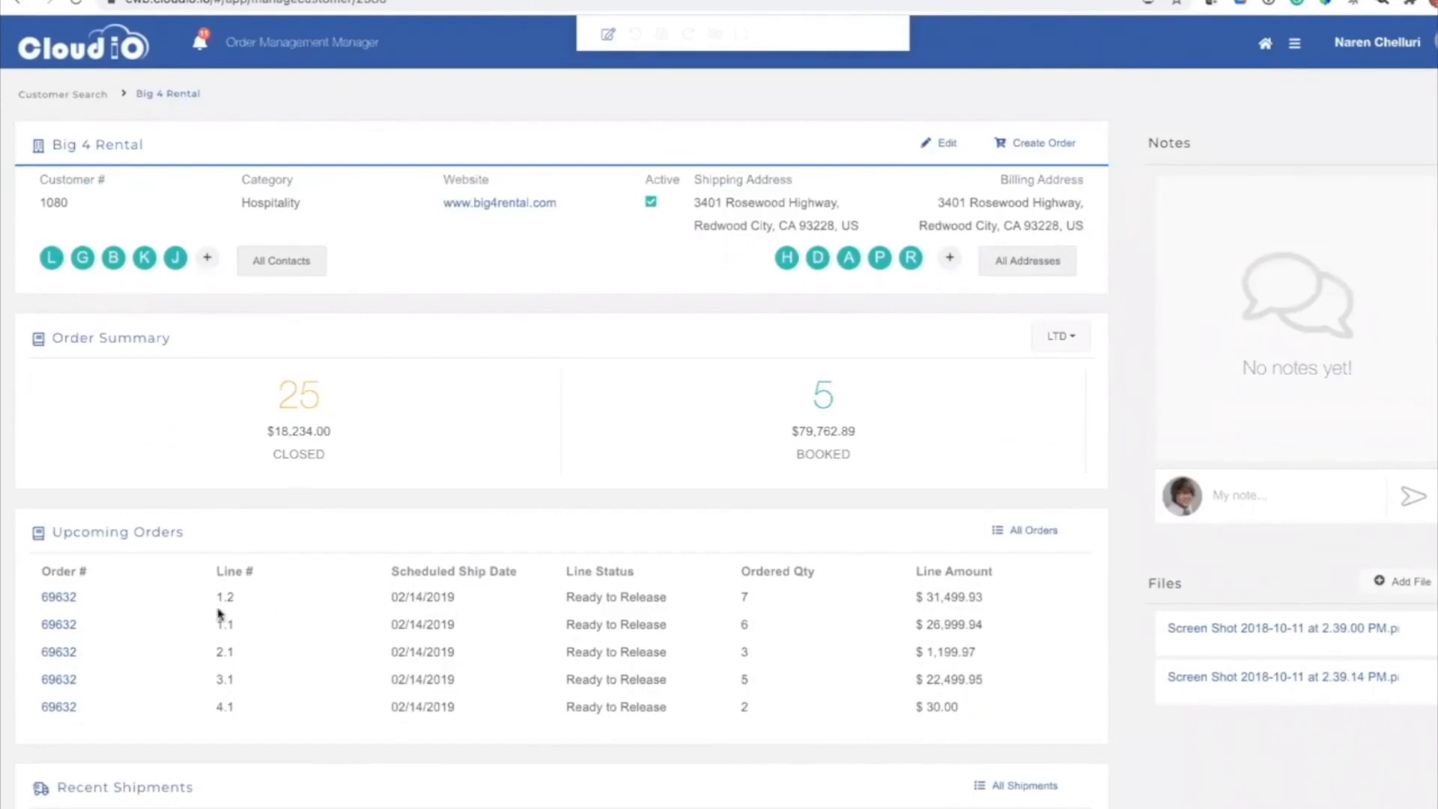
click(69, 601)
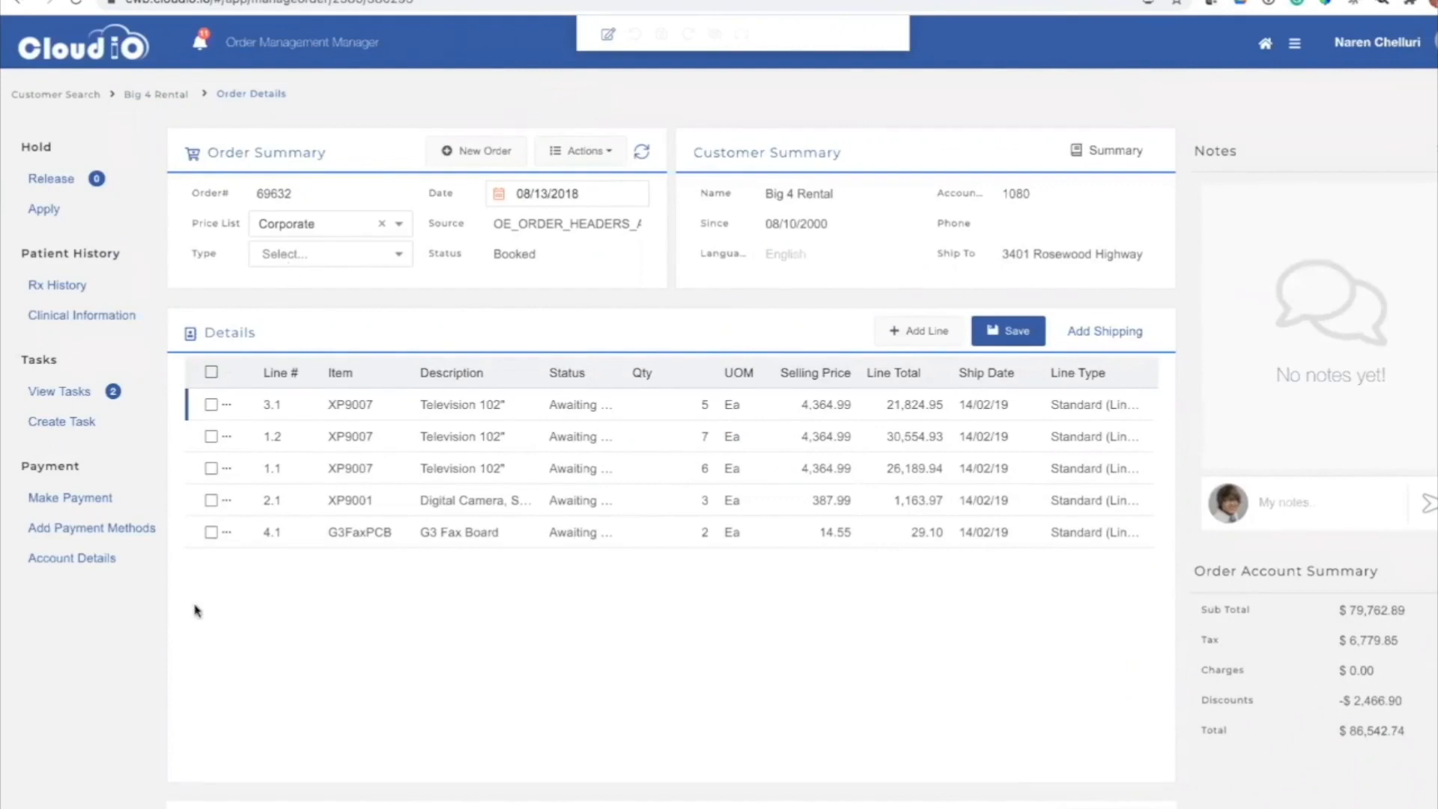
Examine the actions for the G3 Fax Board line and the bulk actions with the Digital Camera line also selected, and clear the selection.
click(212, 533)
click(230, 535)
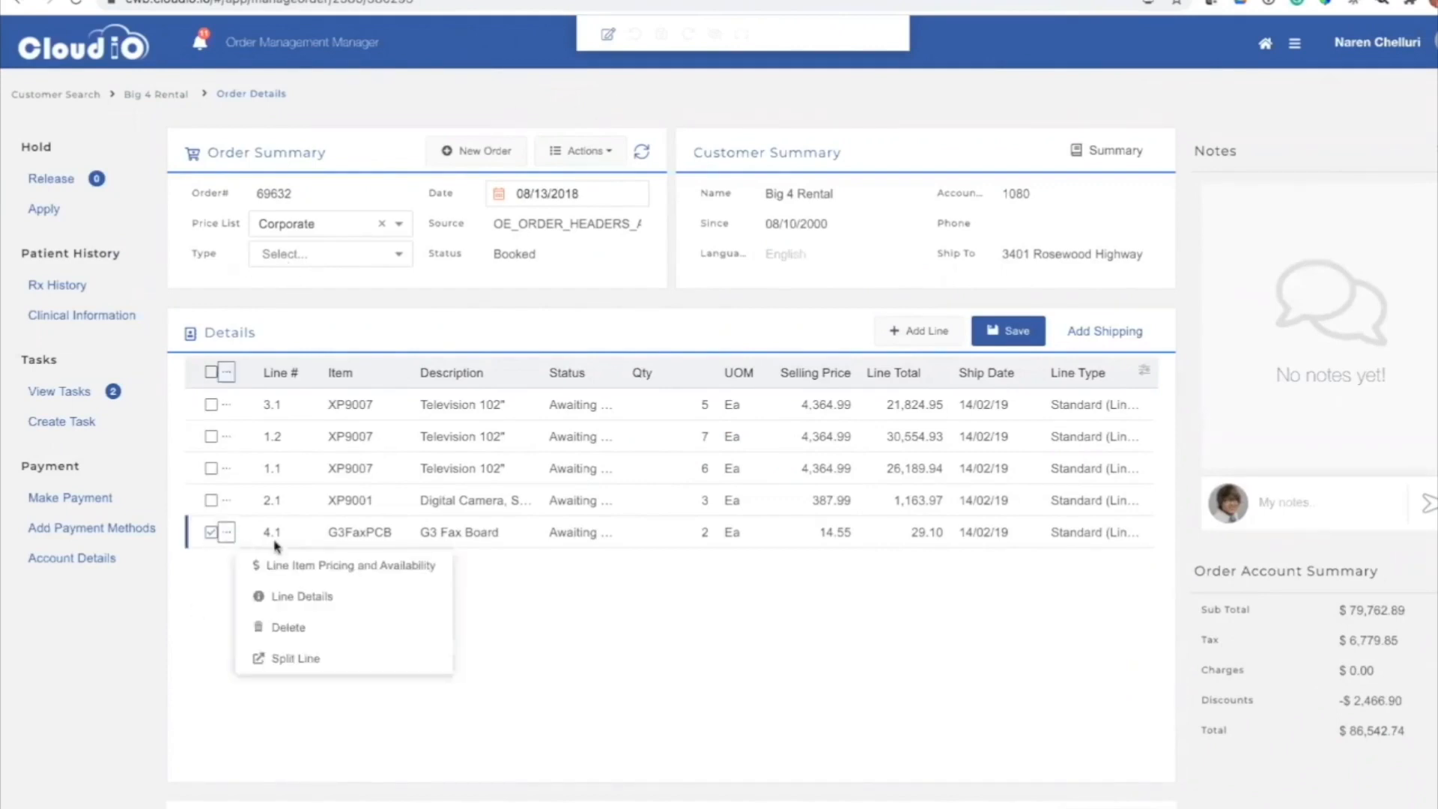
click(212, 501)
click(226, 374)
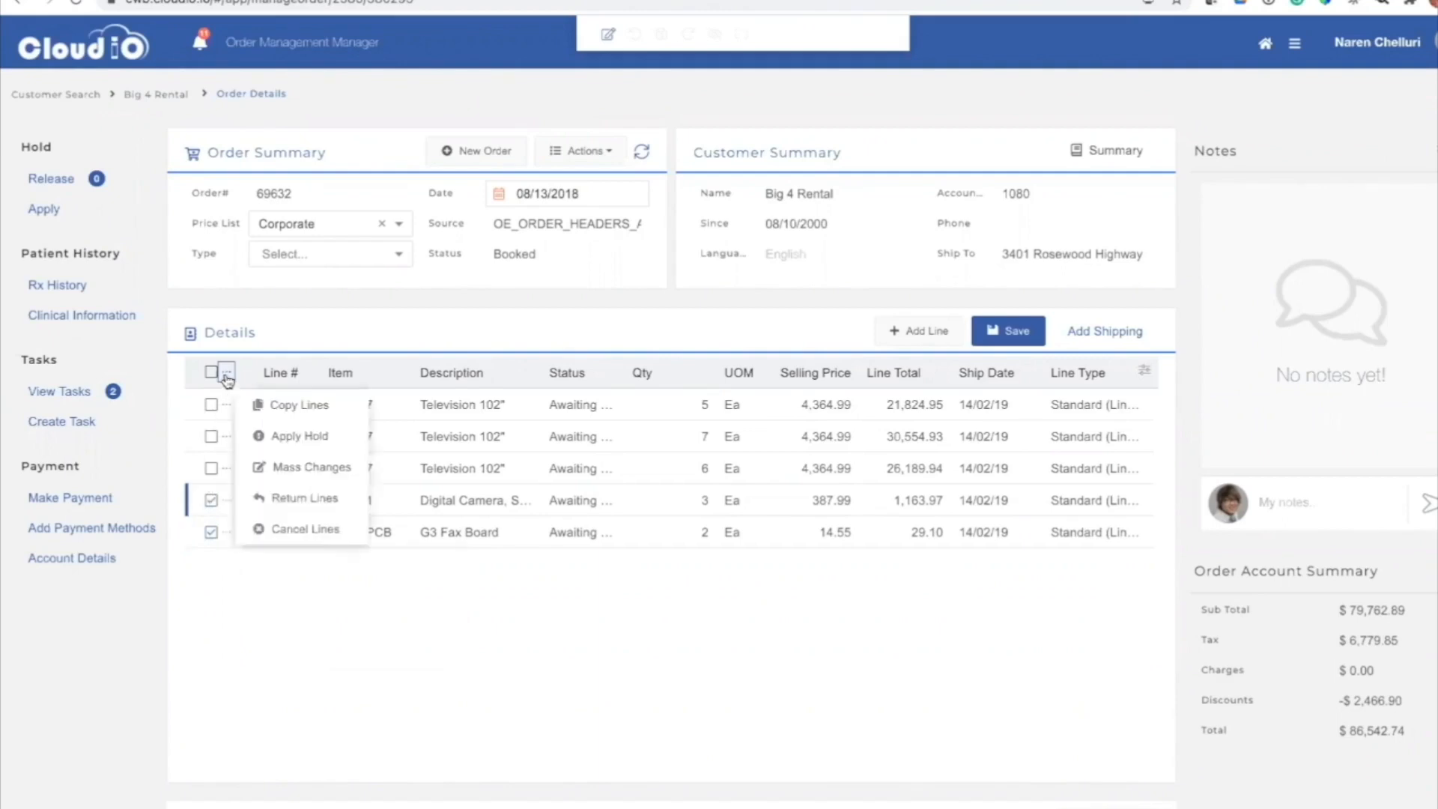
click(275, 573)
click(212, 500)
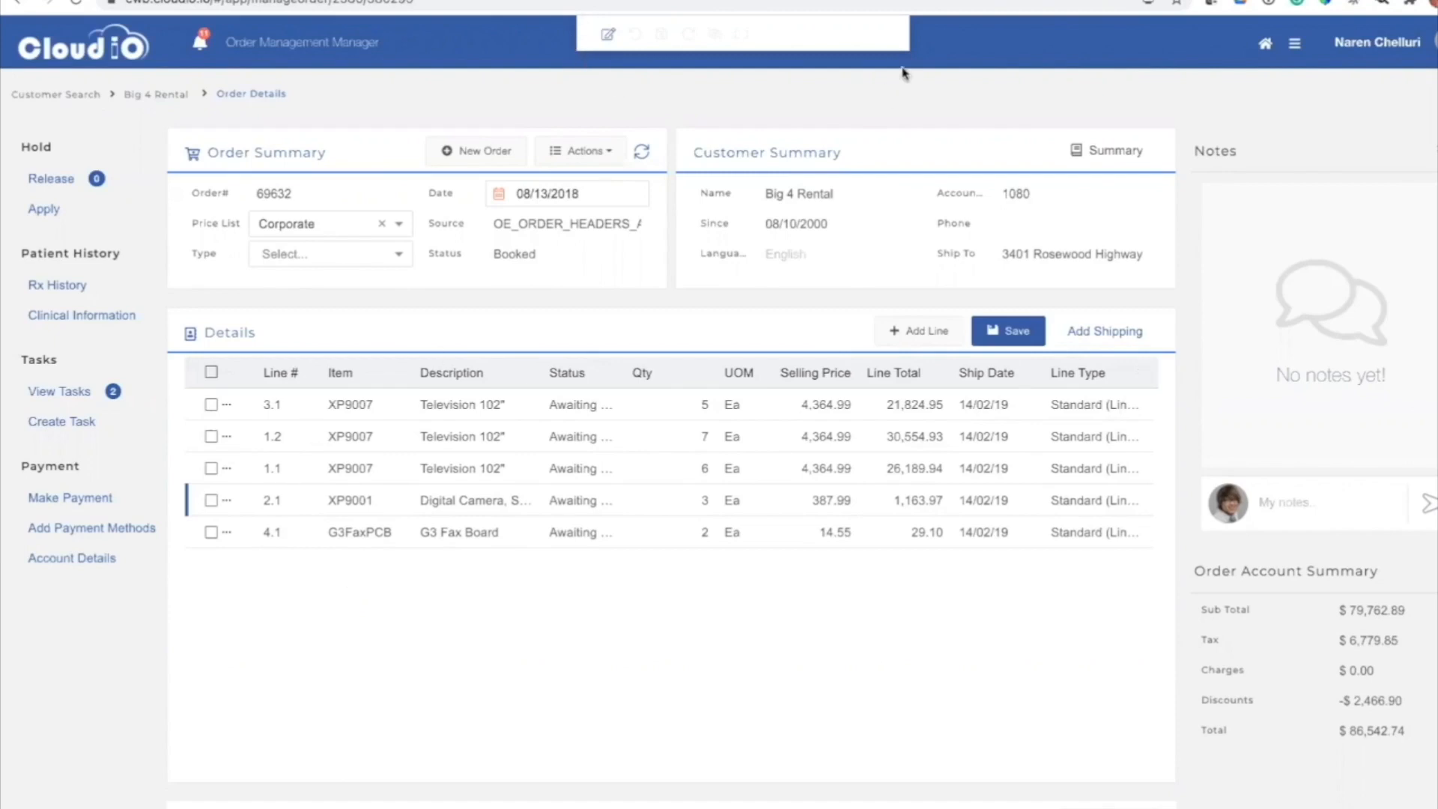
Switch the order details page to design mode and look through its page tree.
click(609, 37)
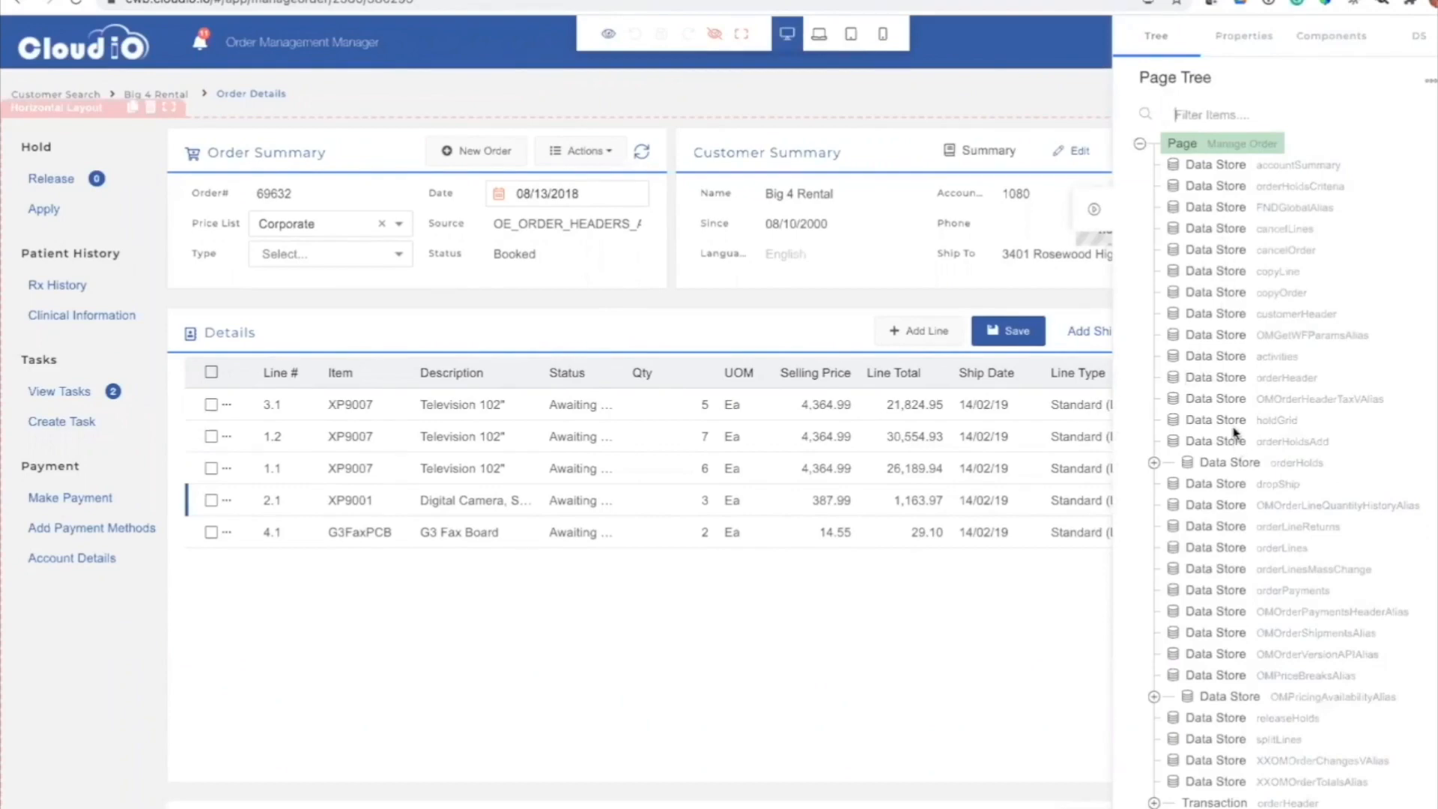
scroll(1237, 427, down, 3)
scroll(1235, 425, down, 1)
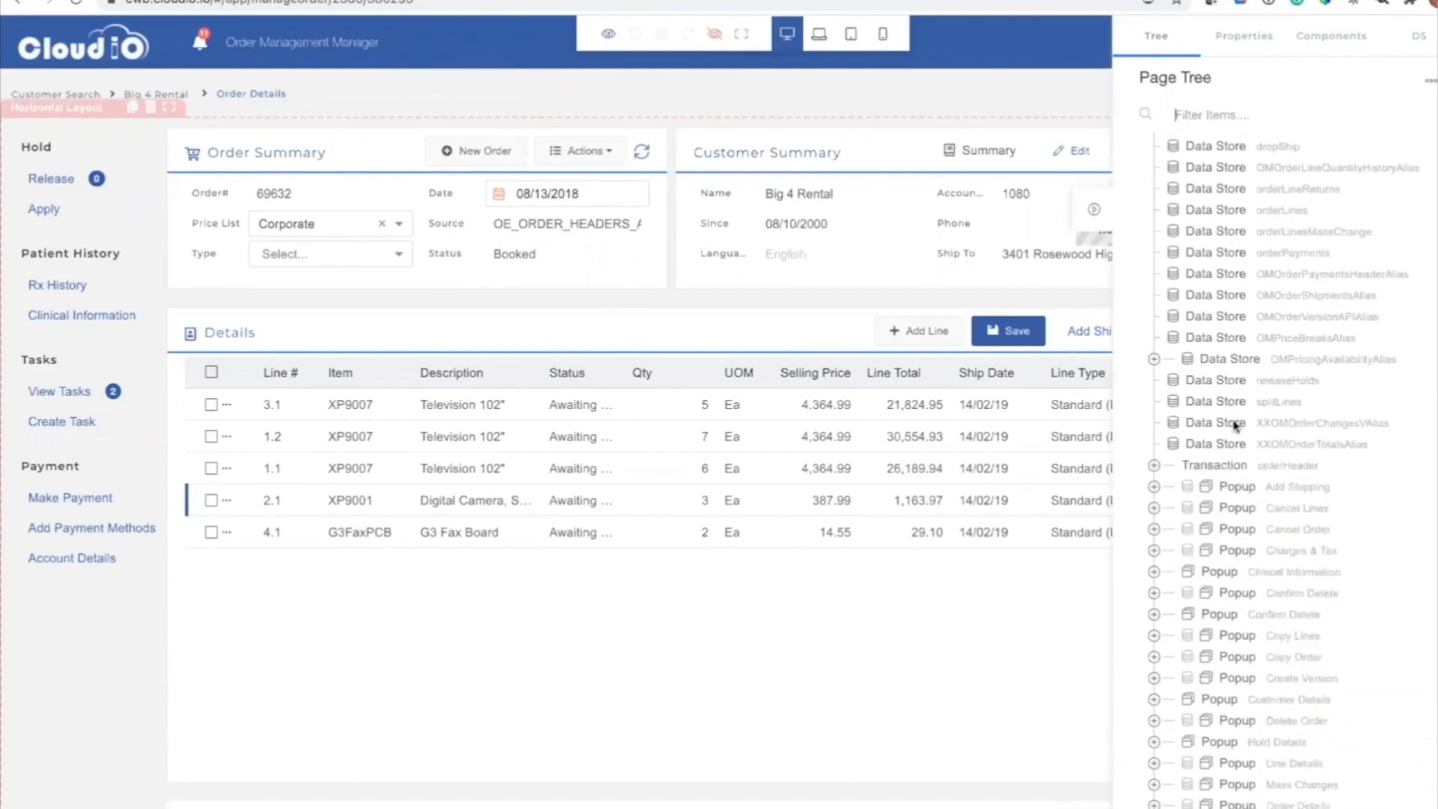
scroll(1235, 425, up, 4)
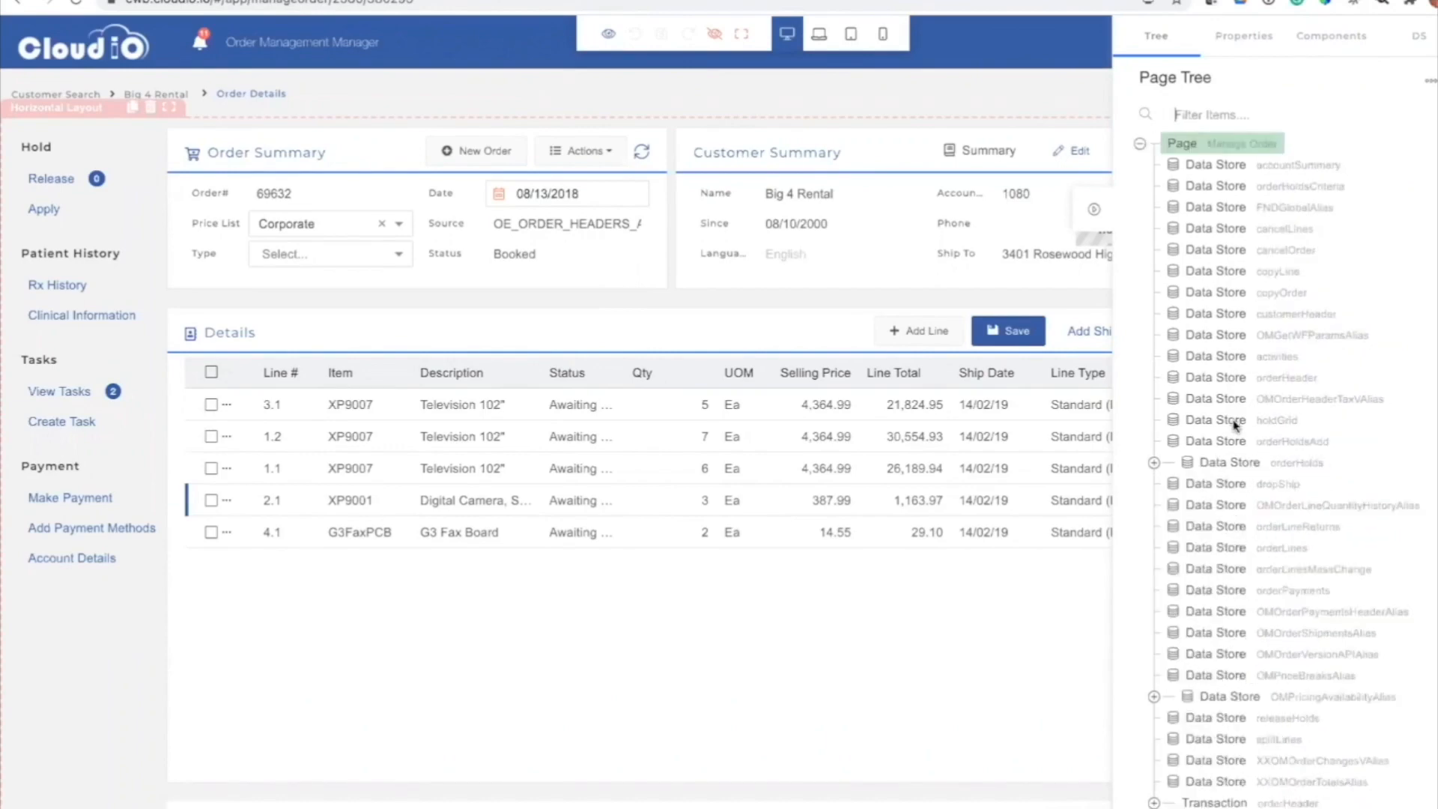
Turn off the Visible property of the Patient History vertical section and hide invisible components in the page designer.
click(65, 255)
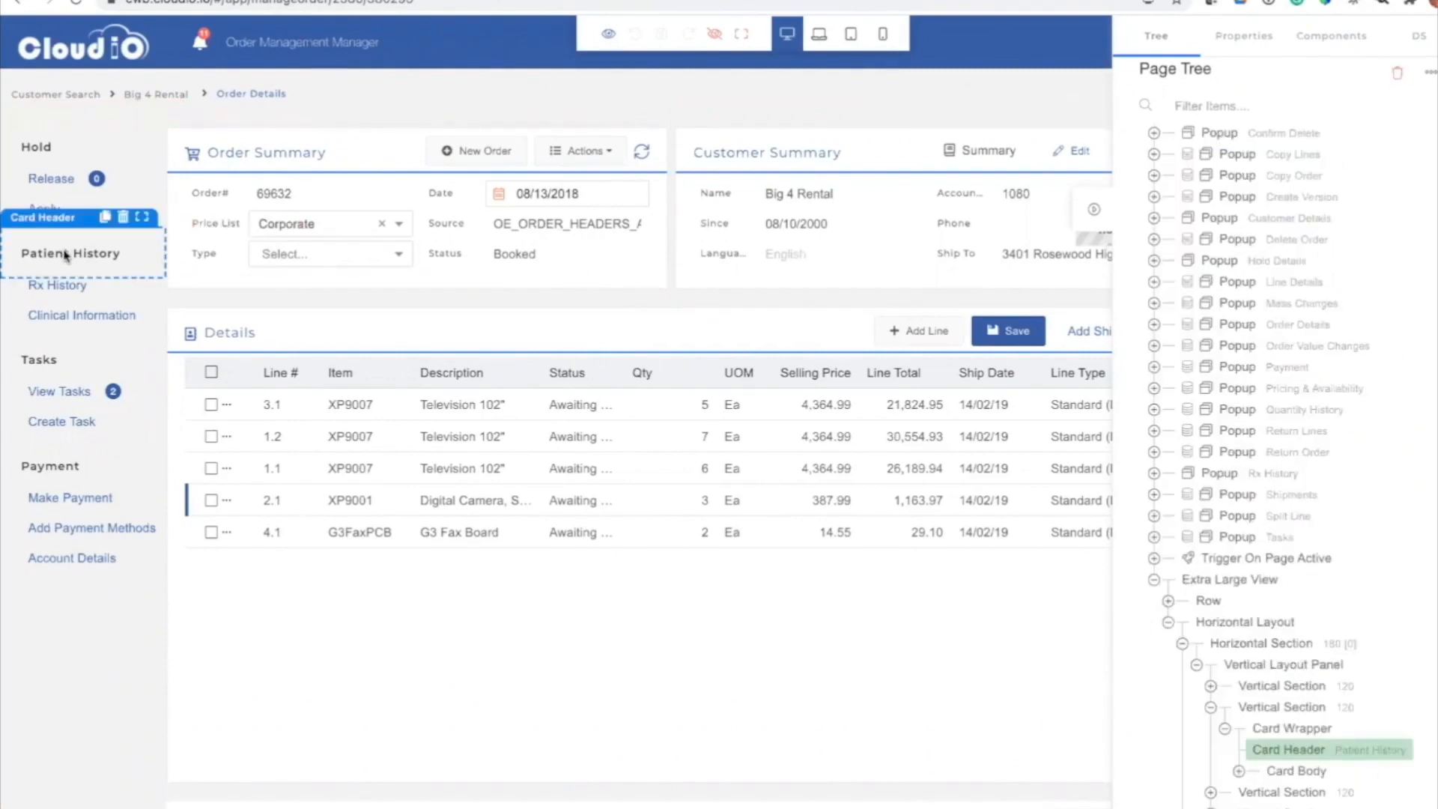
click(1304, 706)
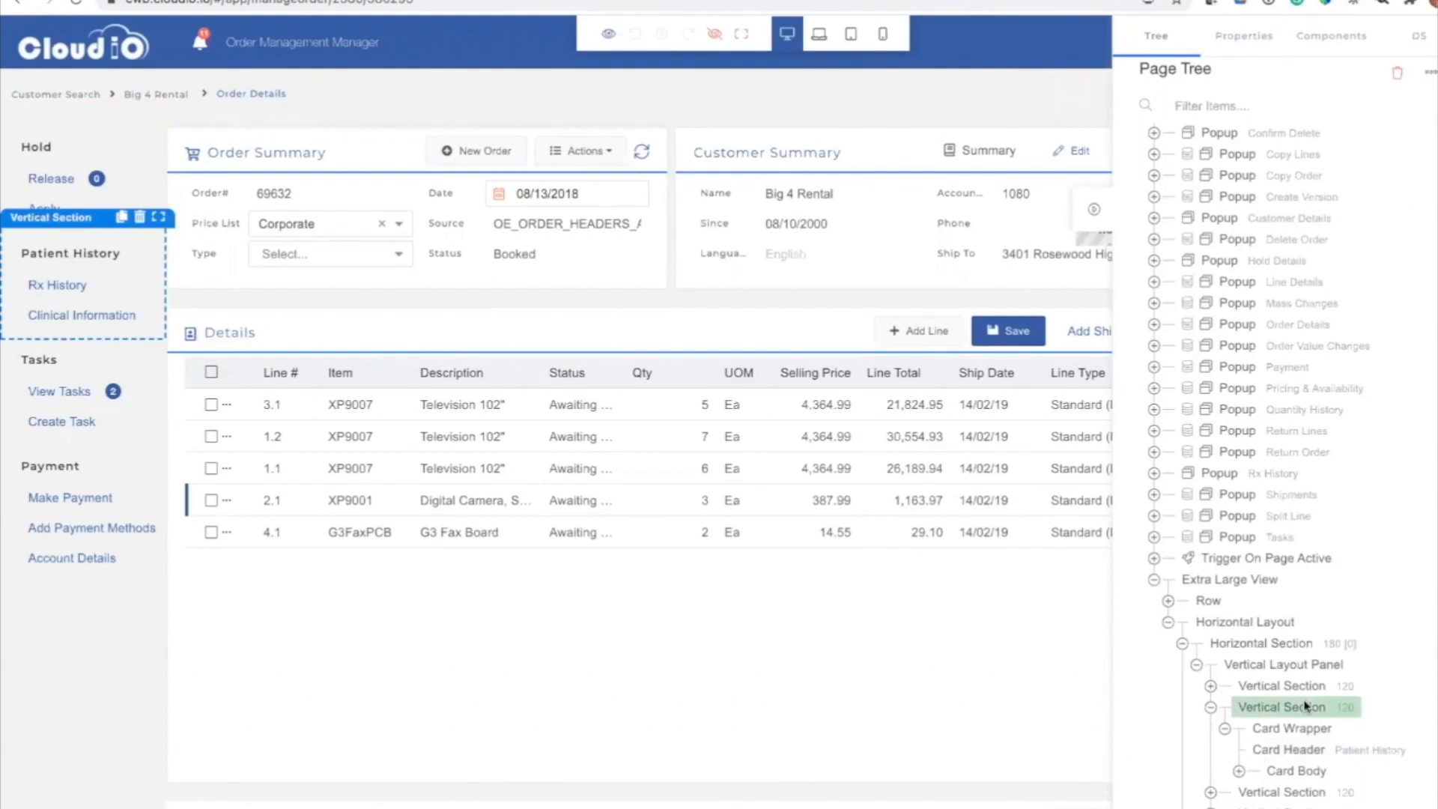
double_click(1305, 707)
click(1207, 434)
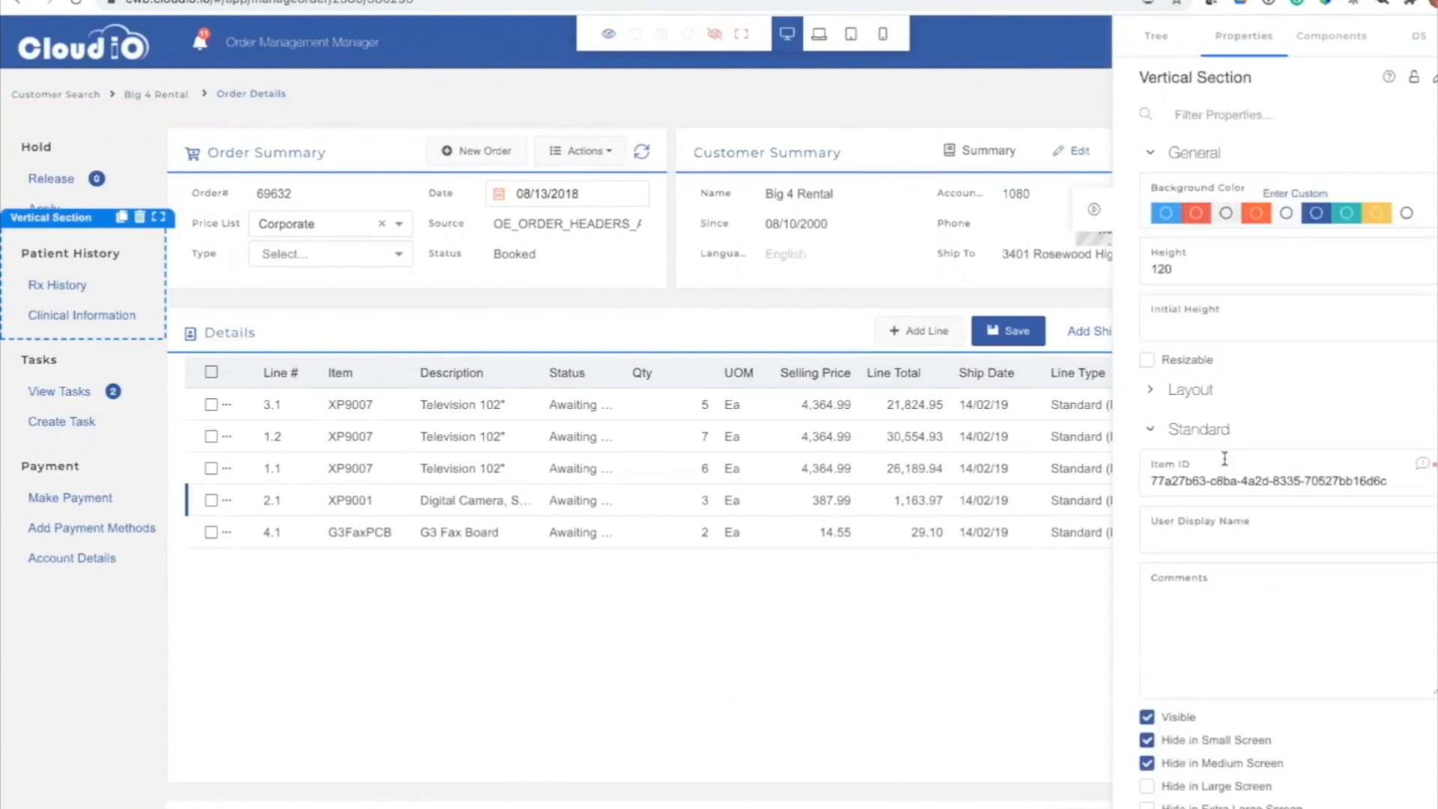
scroll(1170, 643, down, 1)
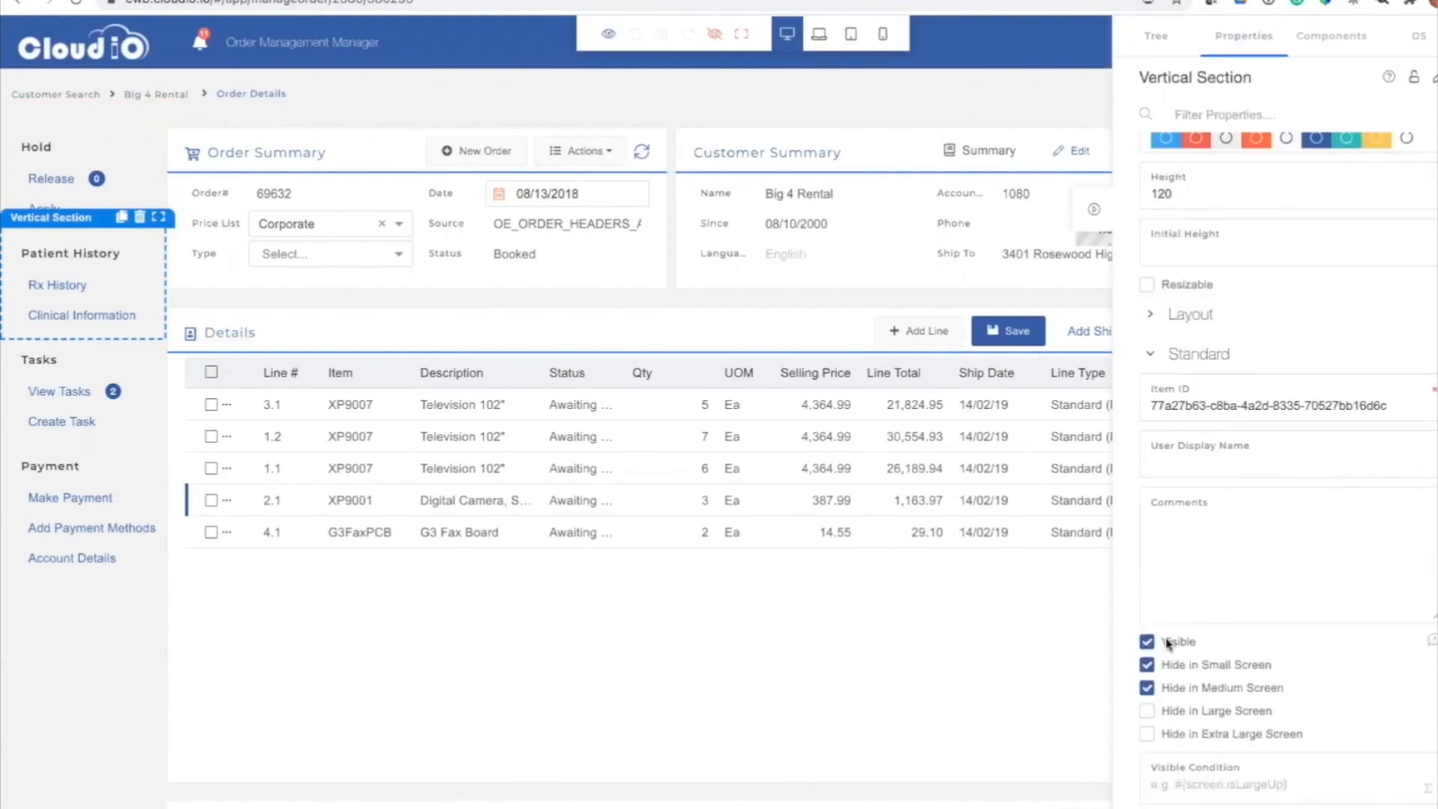
click(1168, 644)
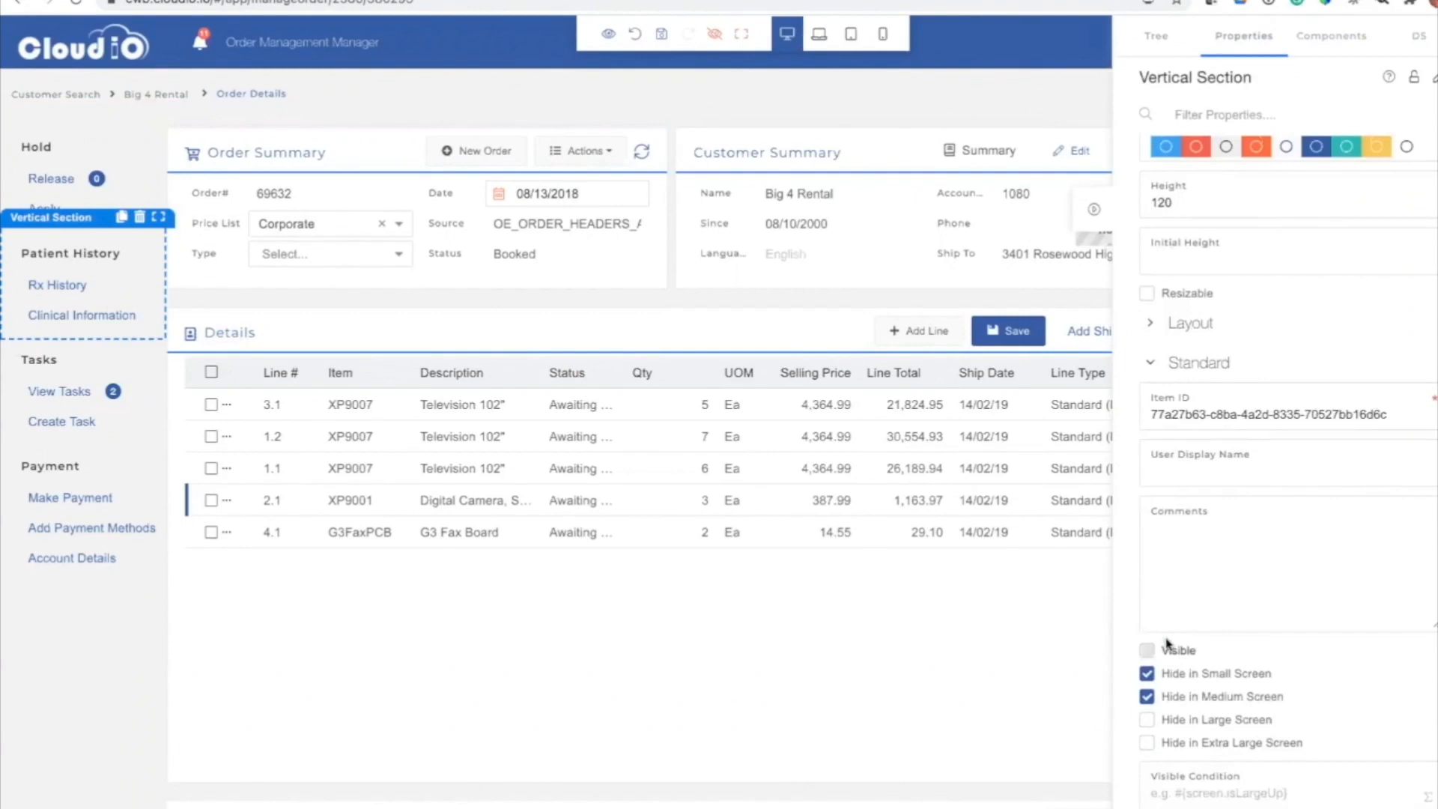
click(714, 34)
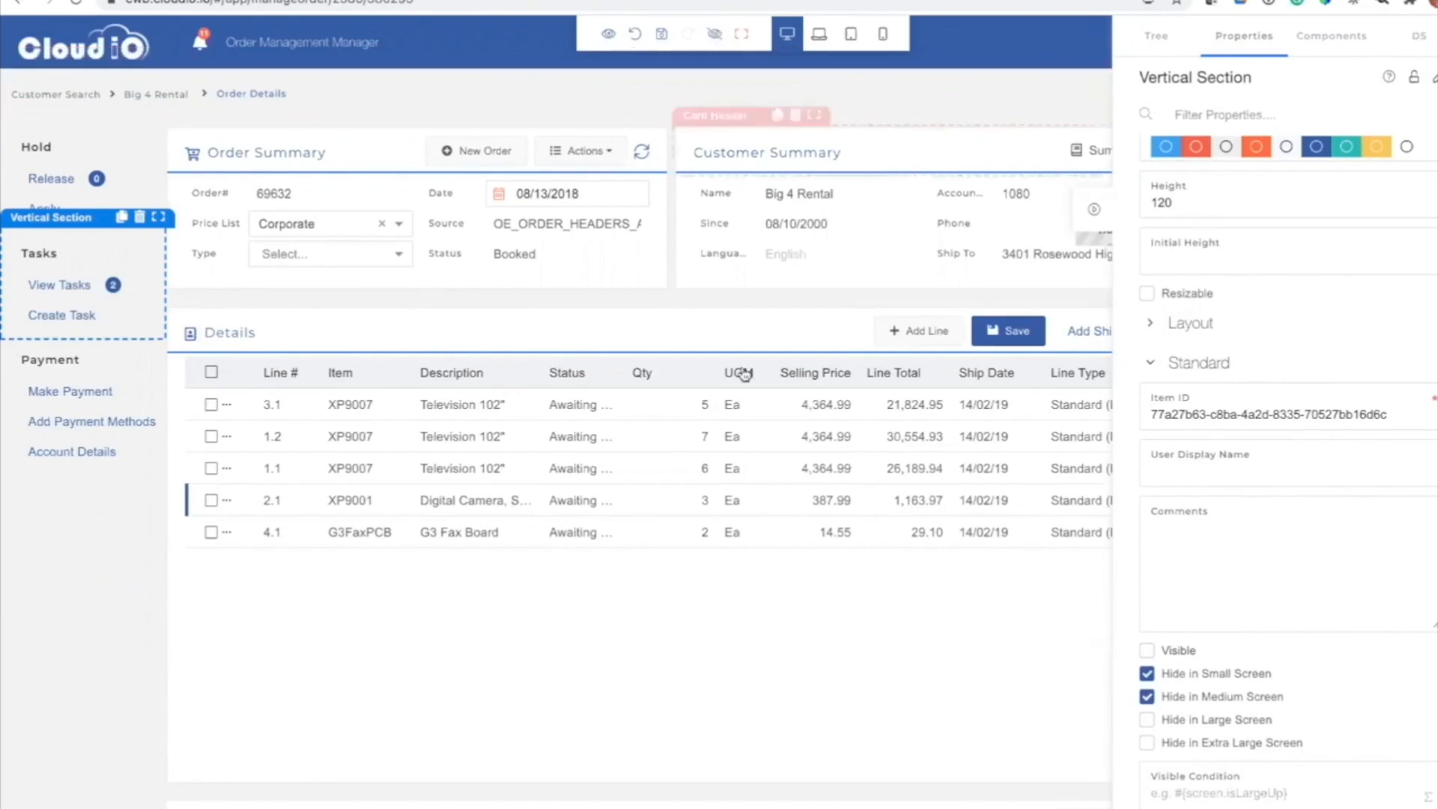
Add a Button component to the Details card header on the order details page.
click(739, 322)
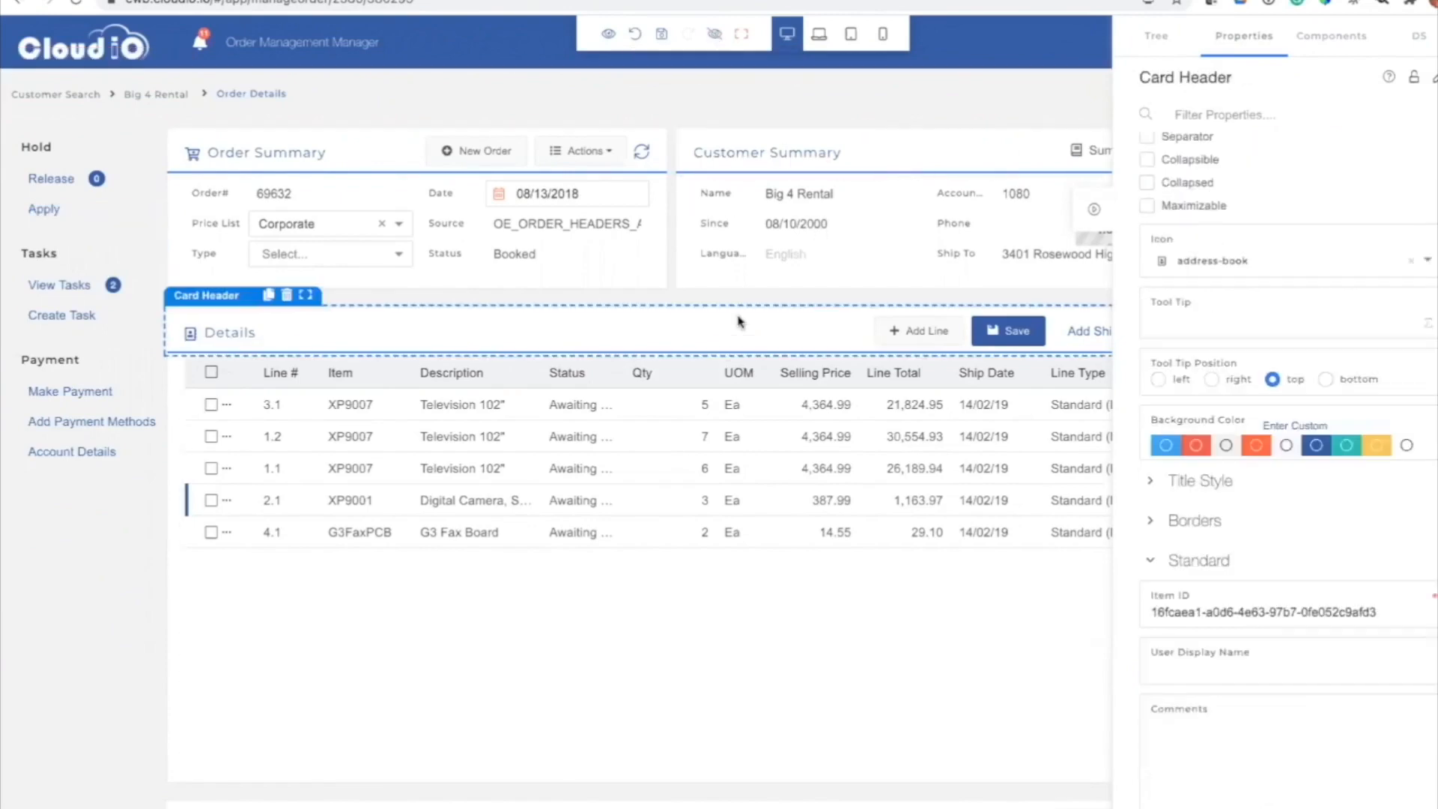
click(1161, 50)
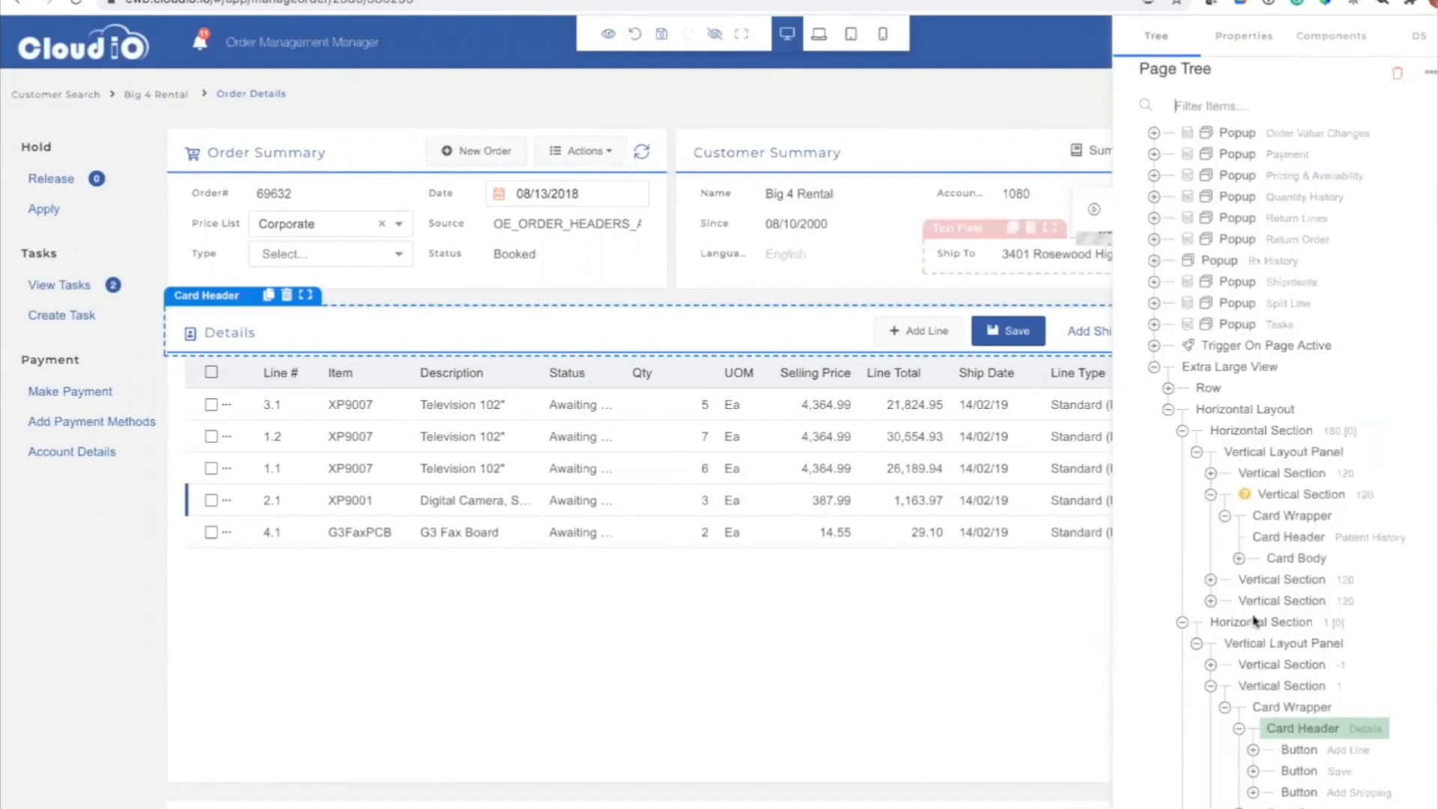
right_click(1318, 728)
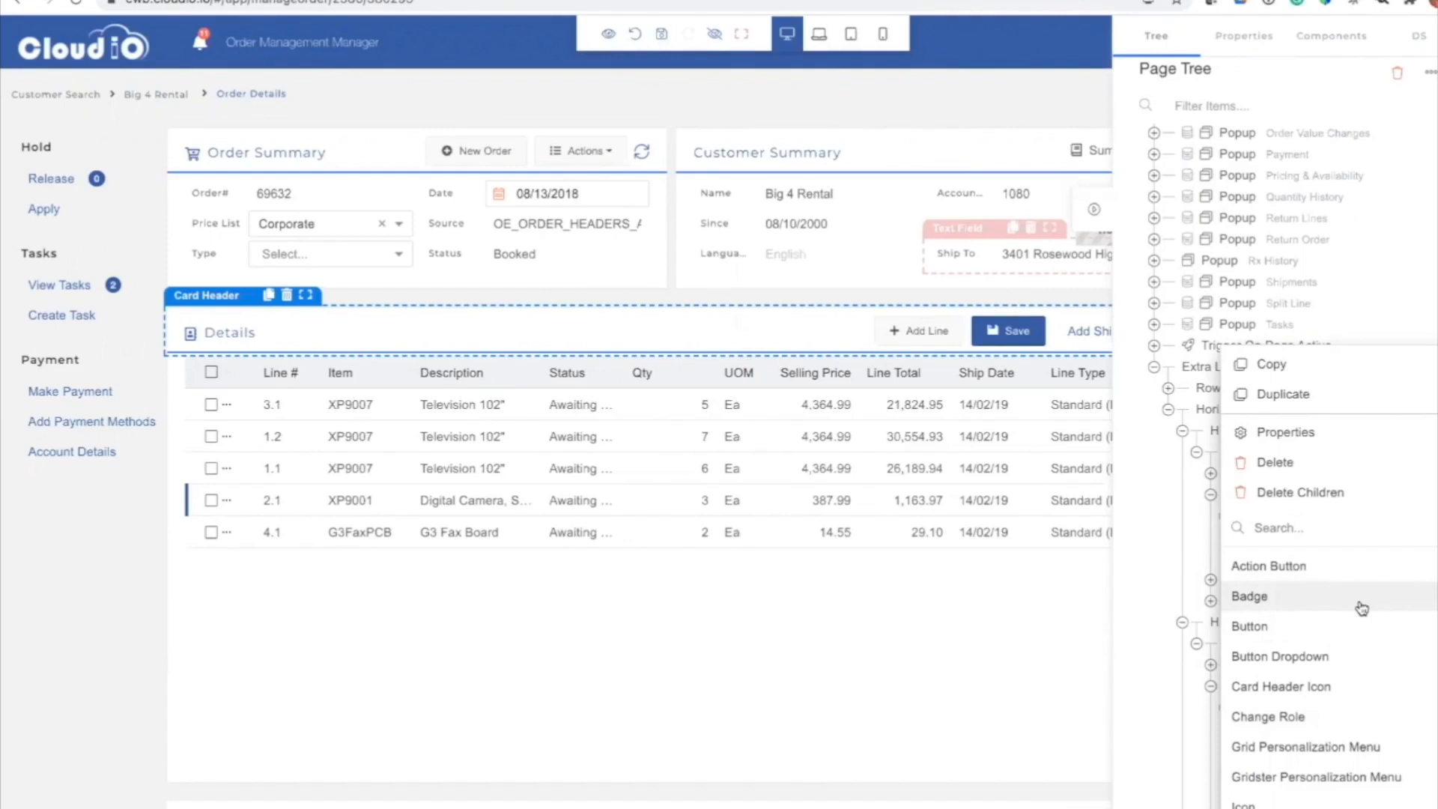
click(1327, 630)
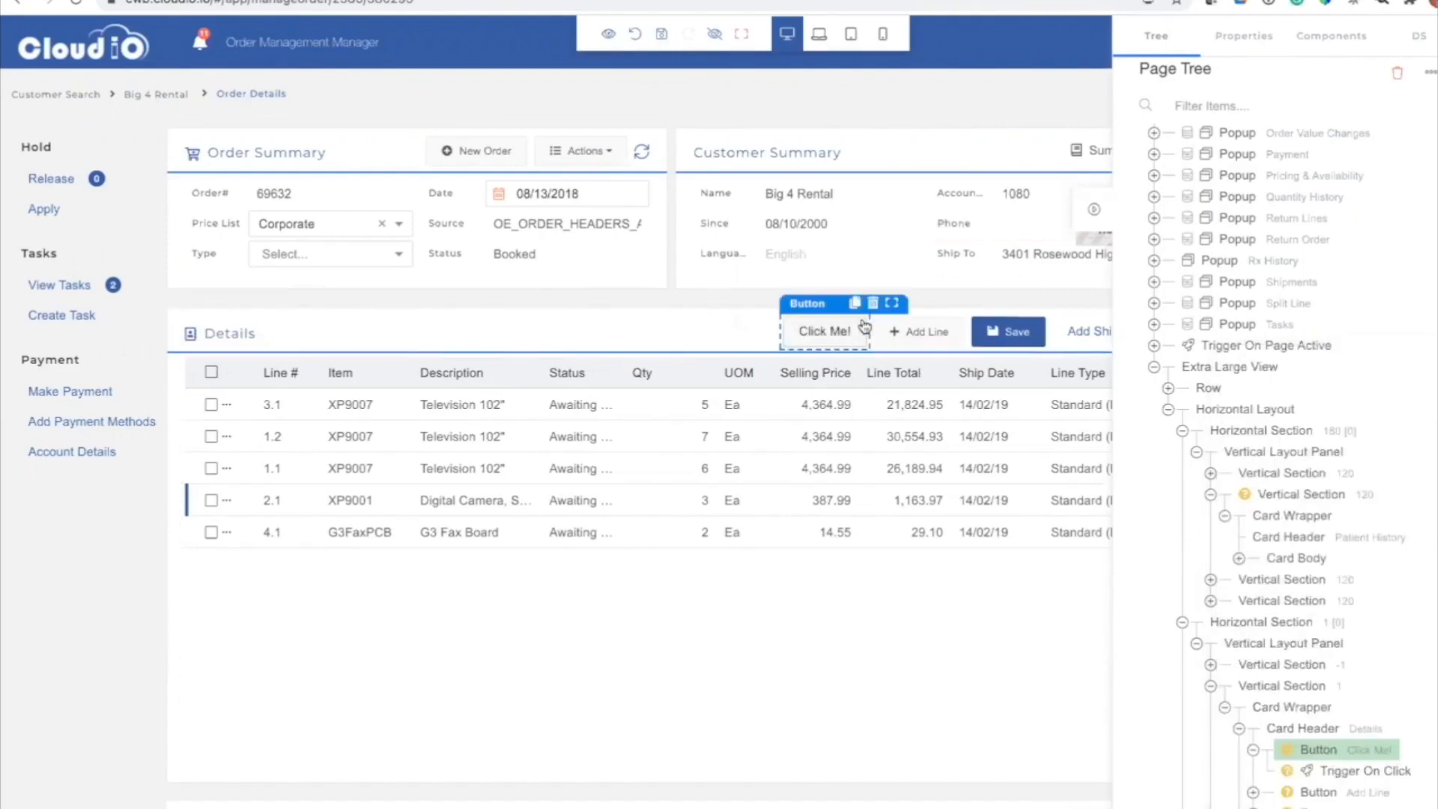
Set the new button's text to "New Lines", its color to teal and its size to Small.
click(1245, 37)
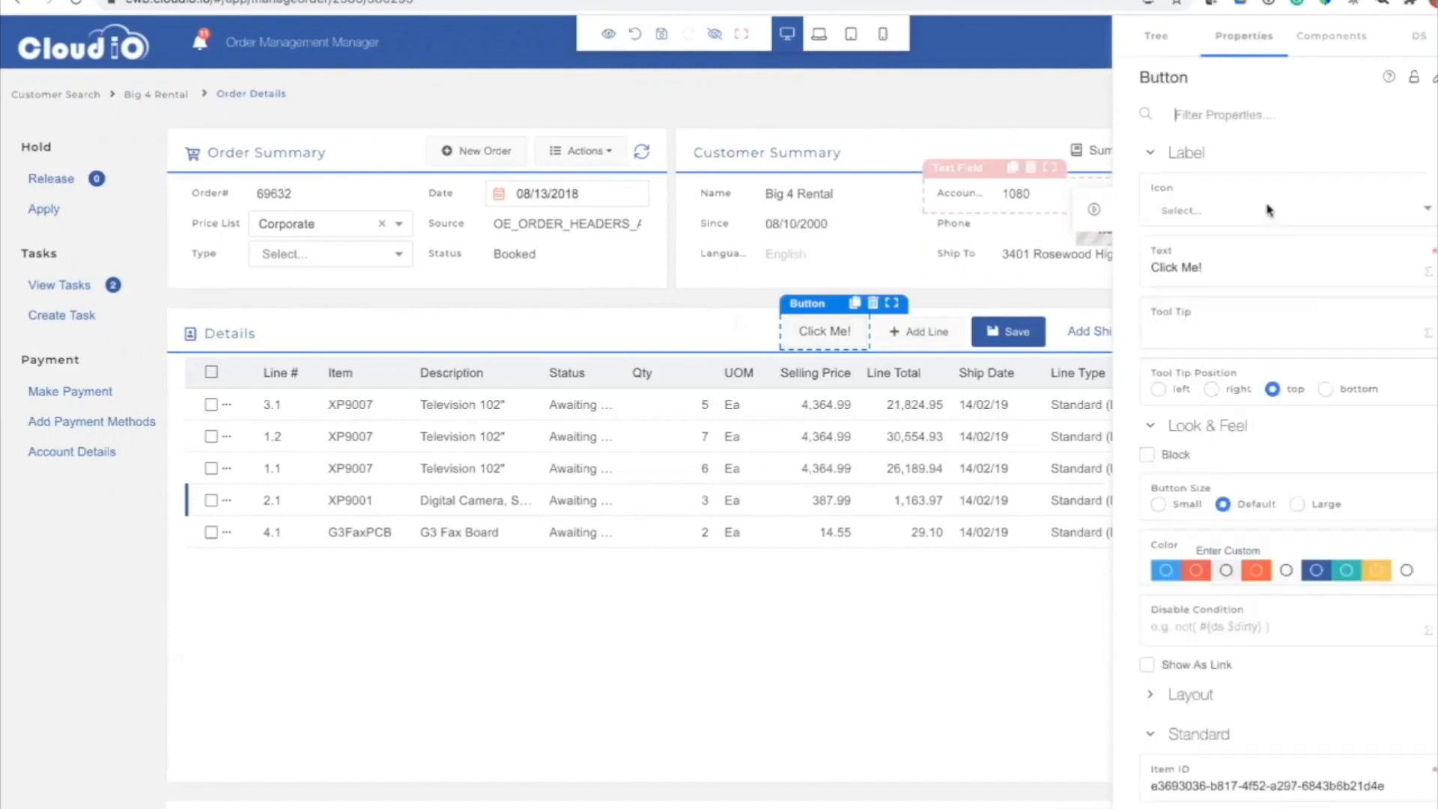
click(1221, 266)
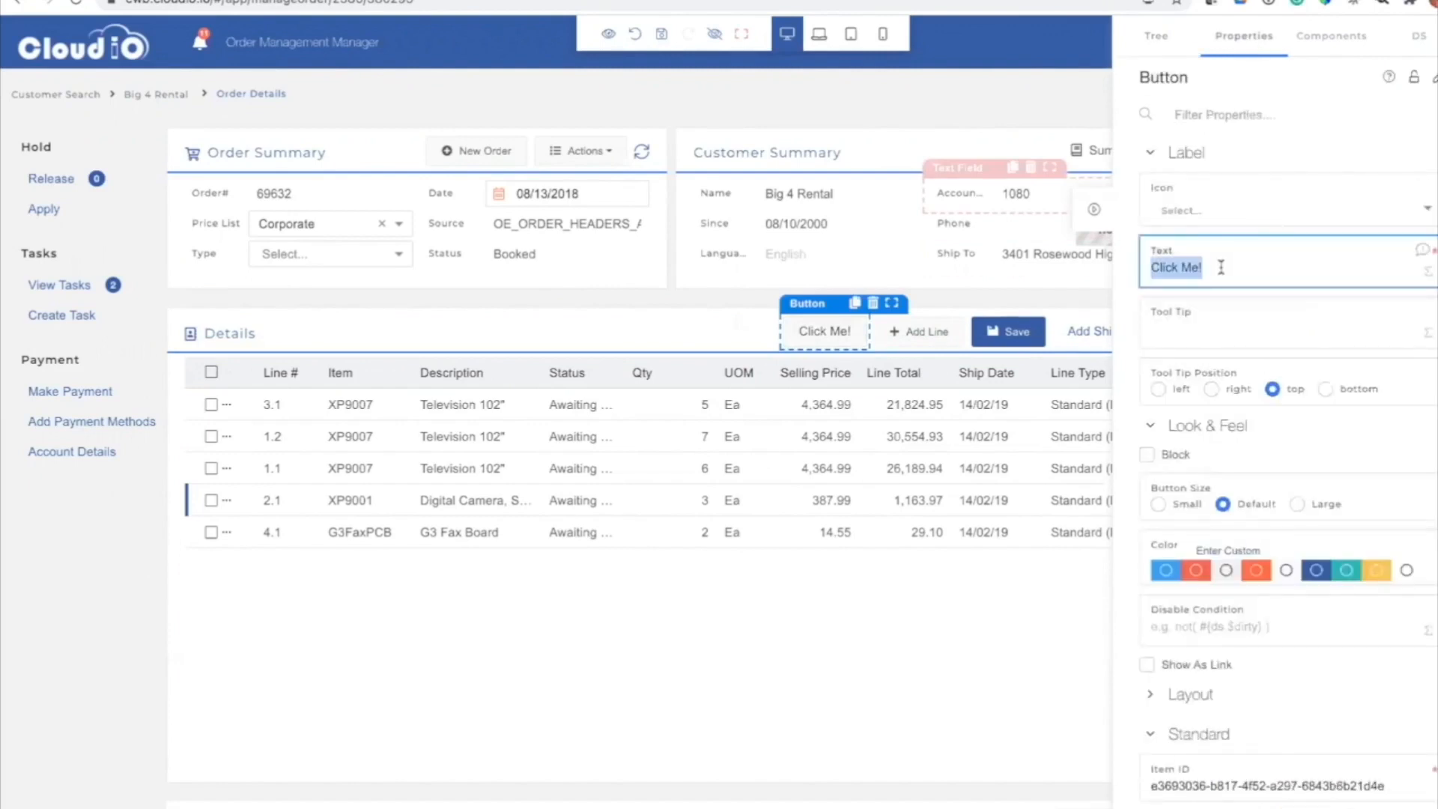
text(New Lines)
click(1346, 568)
click(1184, 508)
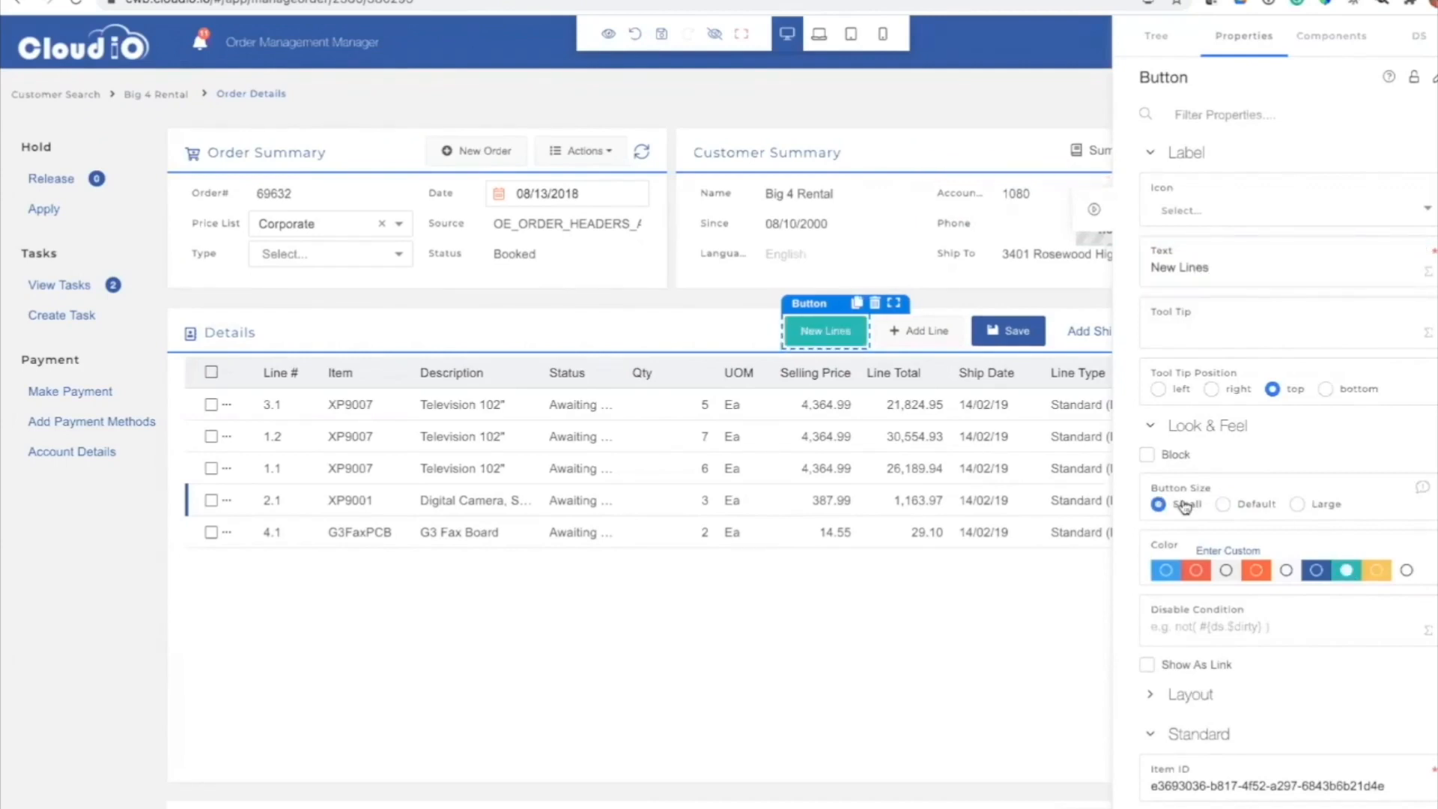
Toggle the New Lines button's Show As Link option on and off, and examine the expression builder for its Disable Condition.
click(1191, 668)
click(1191, 668)
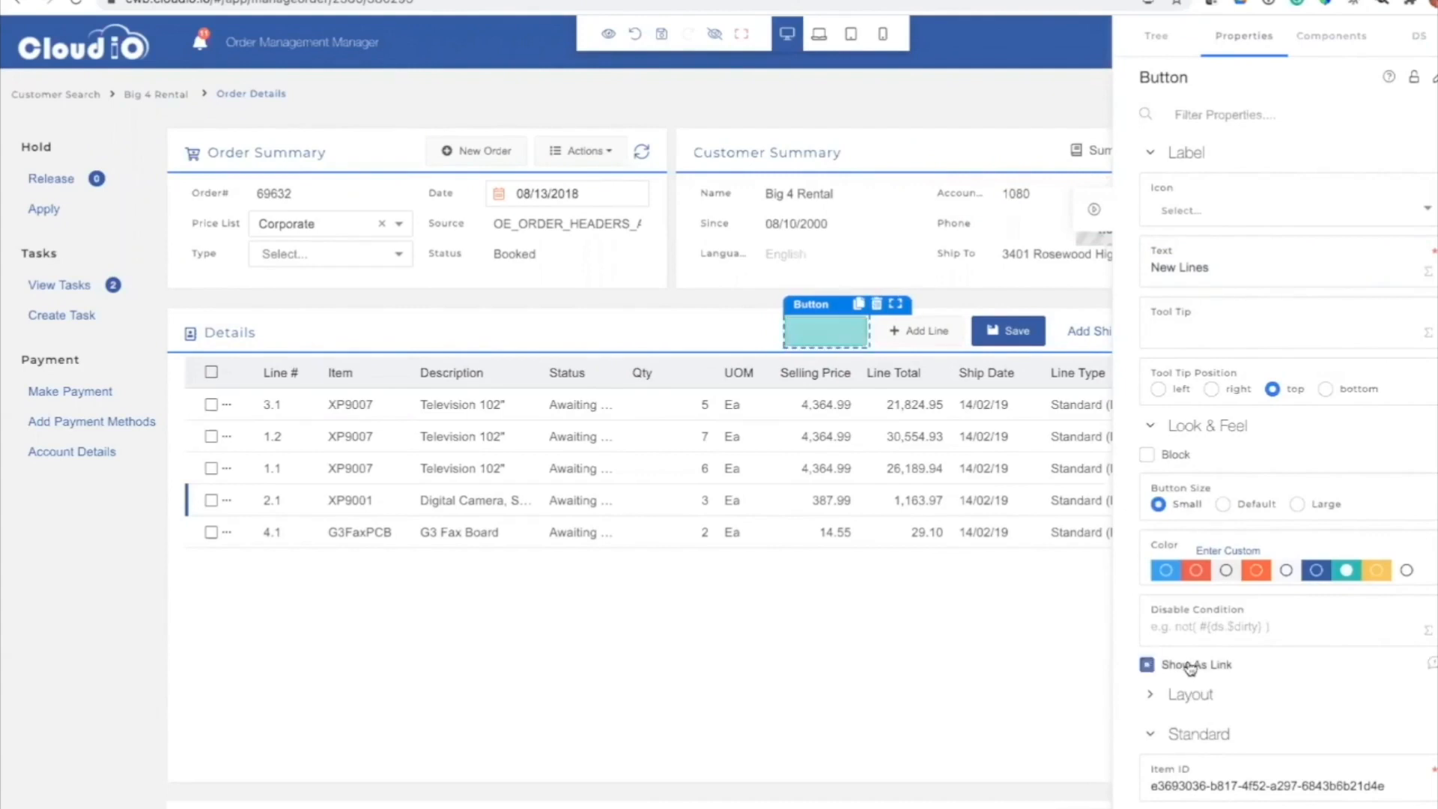
click(1428, 639)
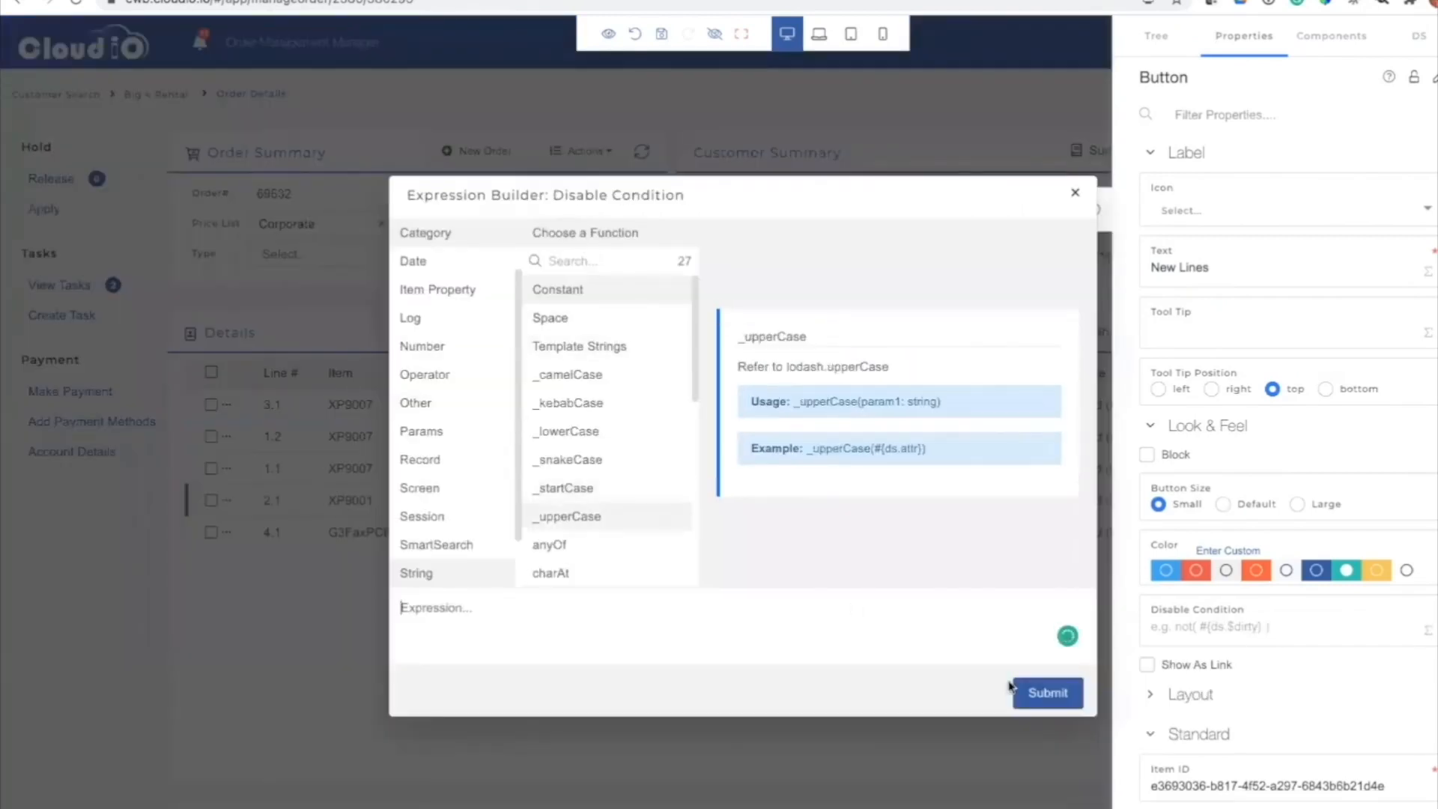
click(1077, 195)
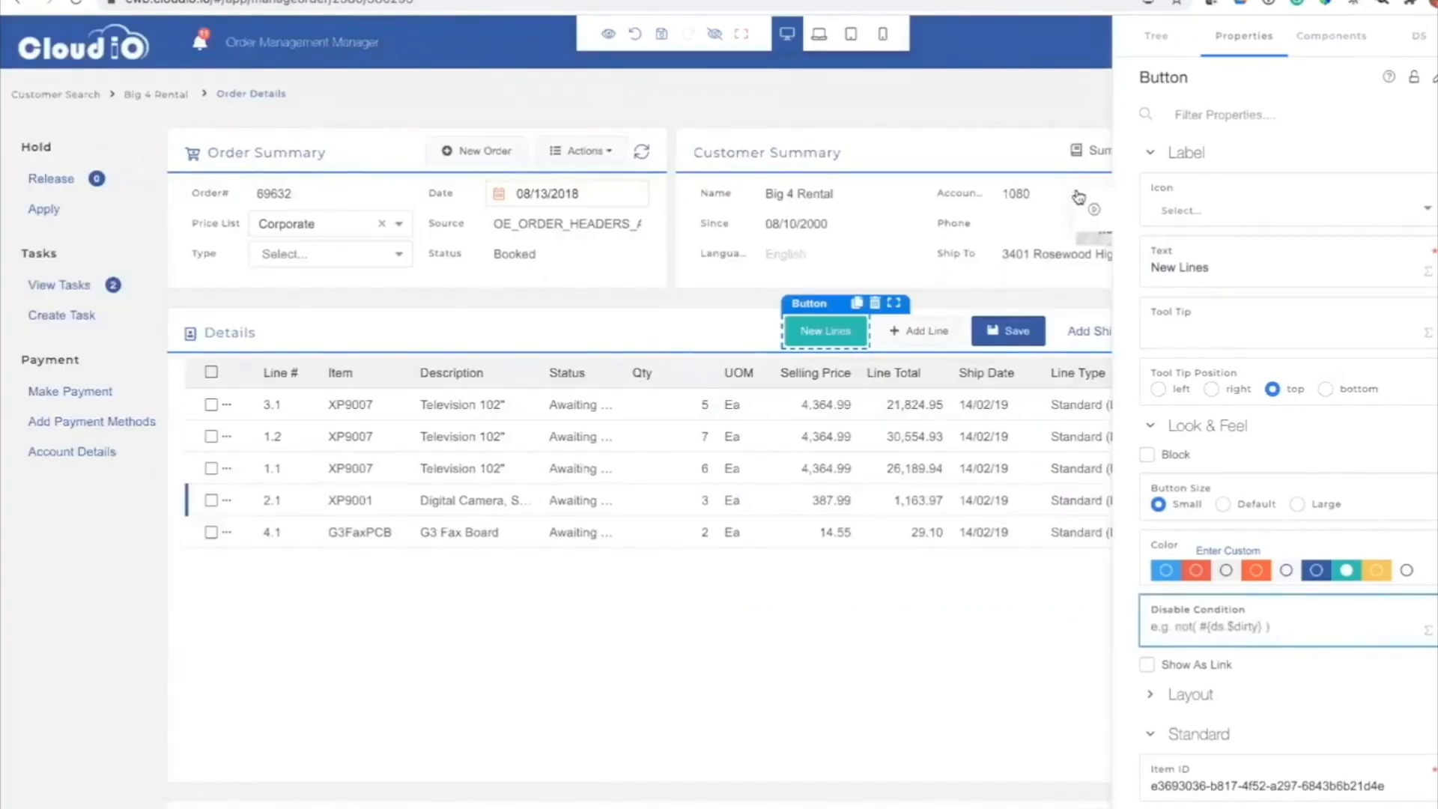
Search the actions available for the New Lines button's Trigger On Click for "invo" and "go to".
click(1159, 37)
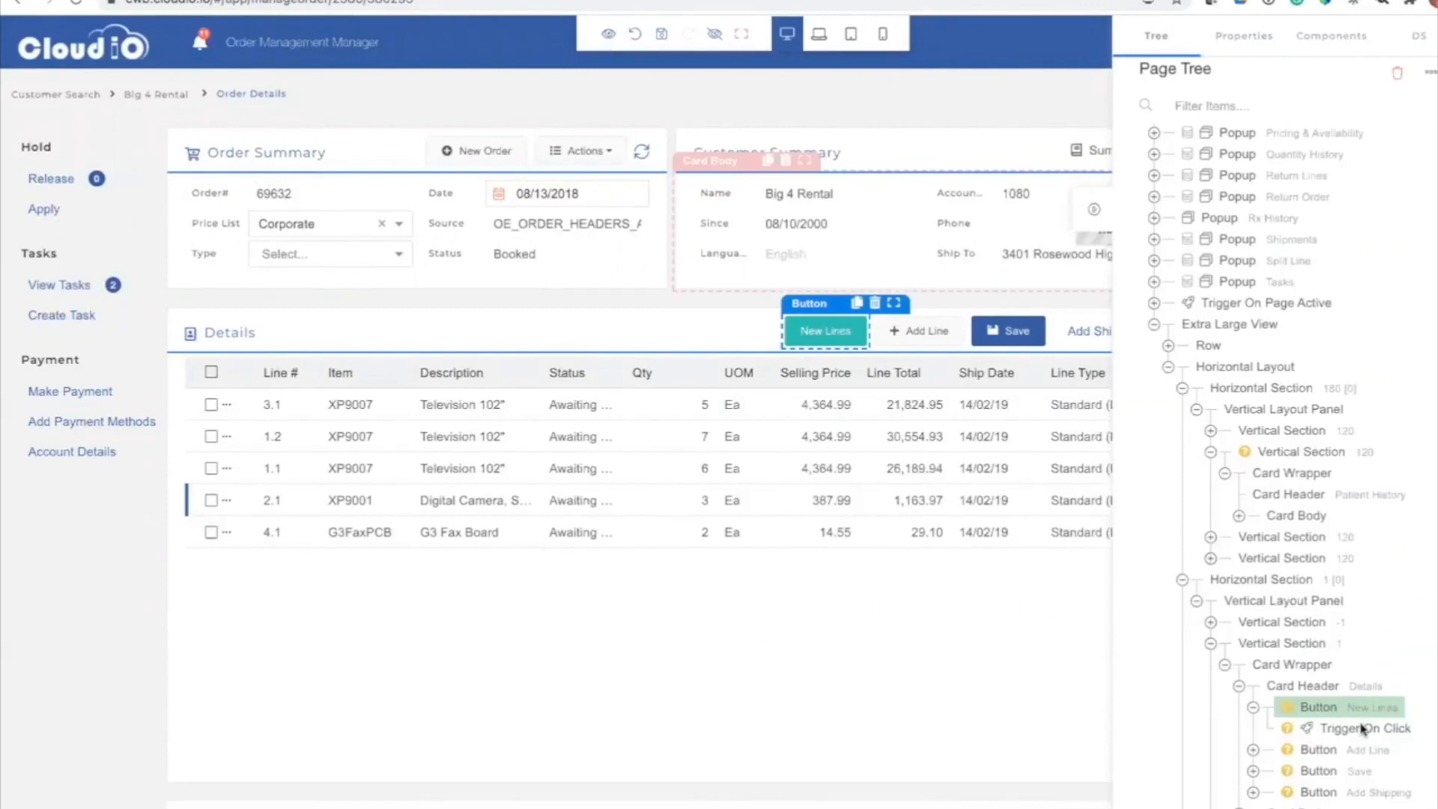
right_click(1365, 715)
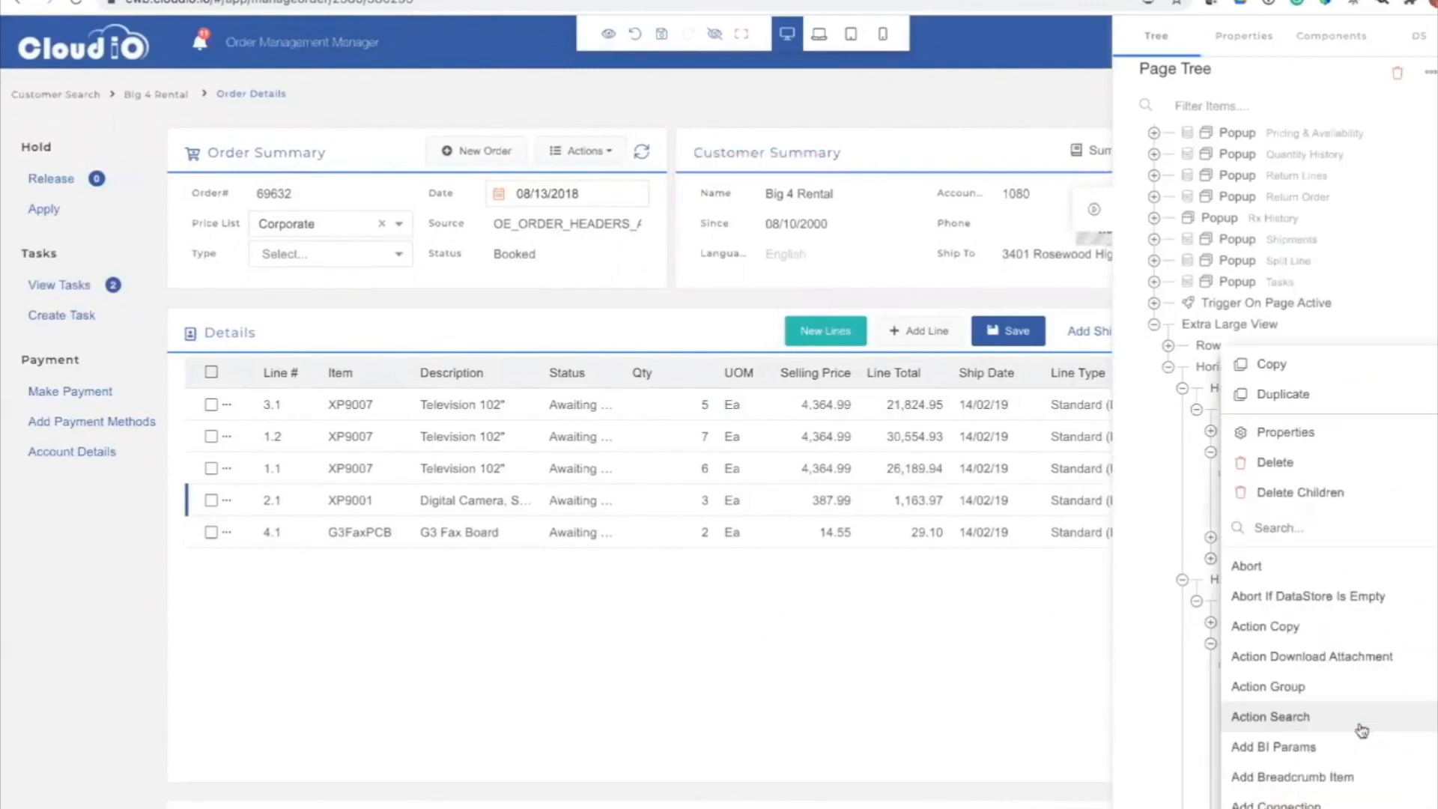
click(1385, 532)
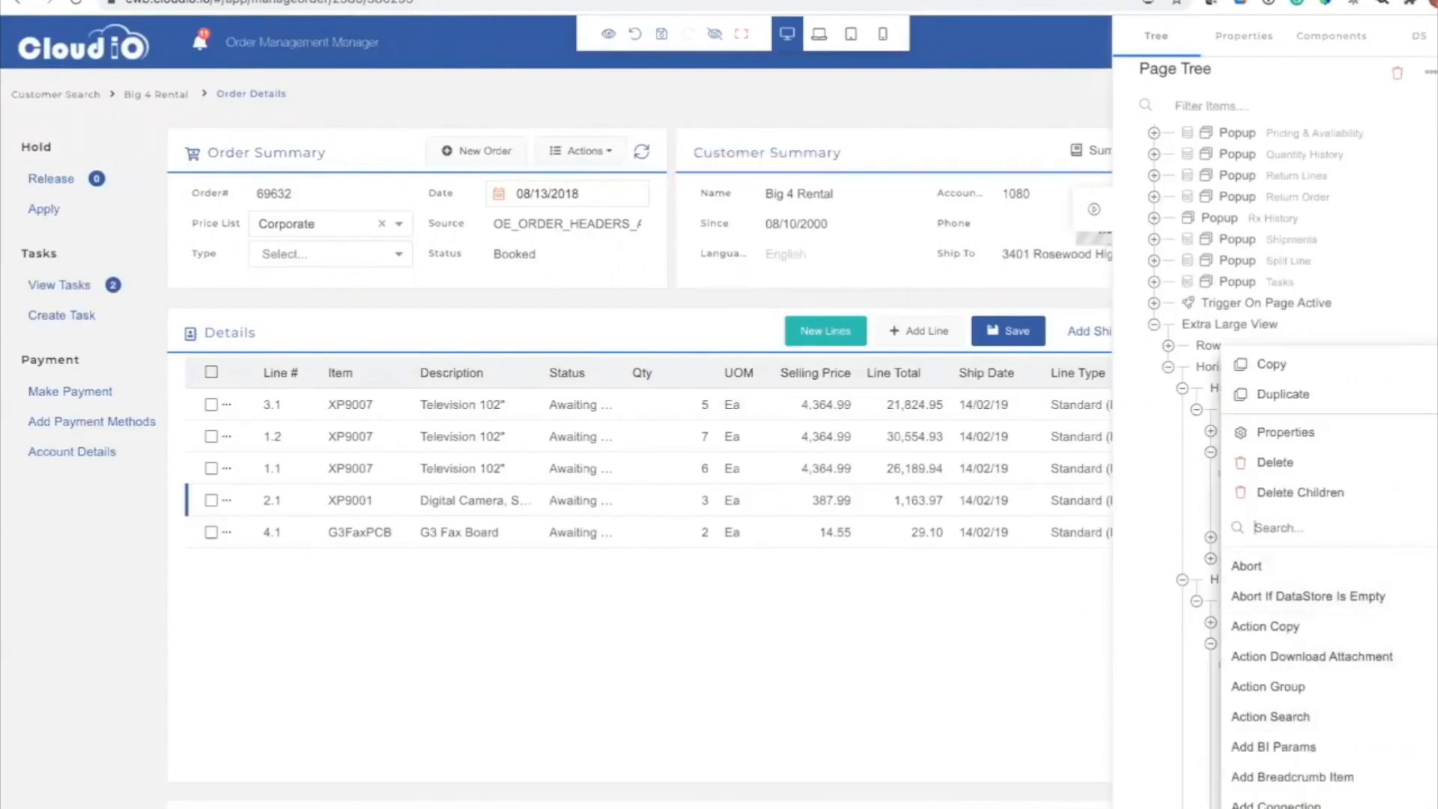
text(invo)
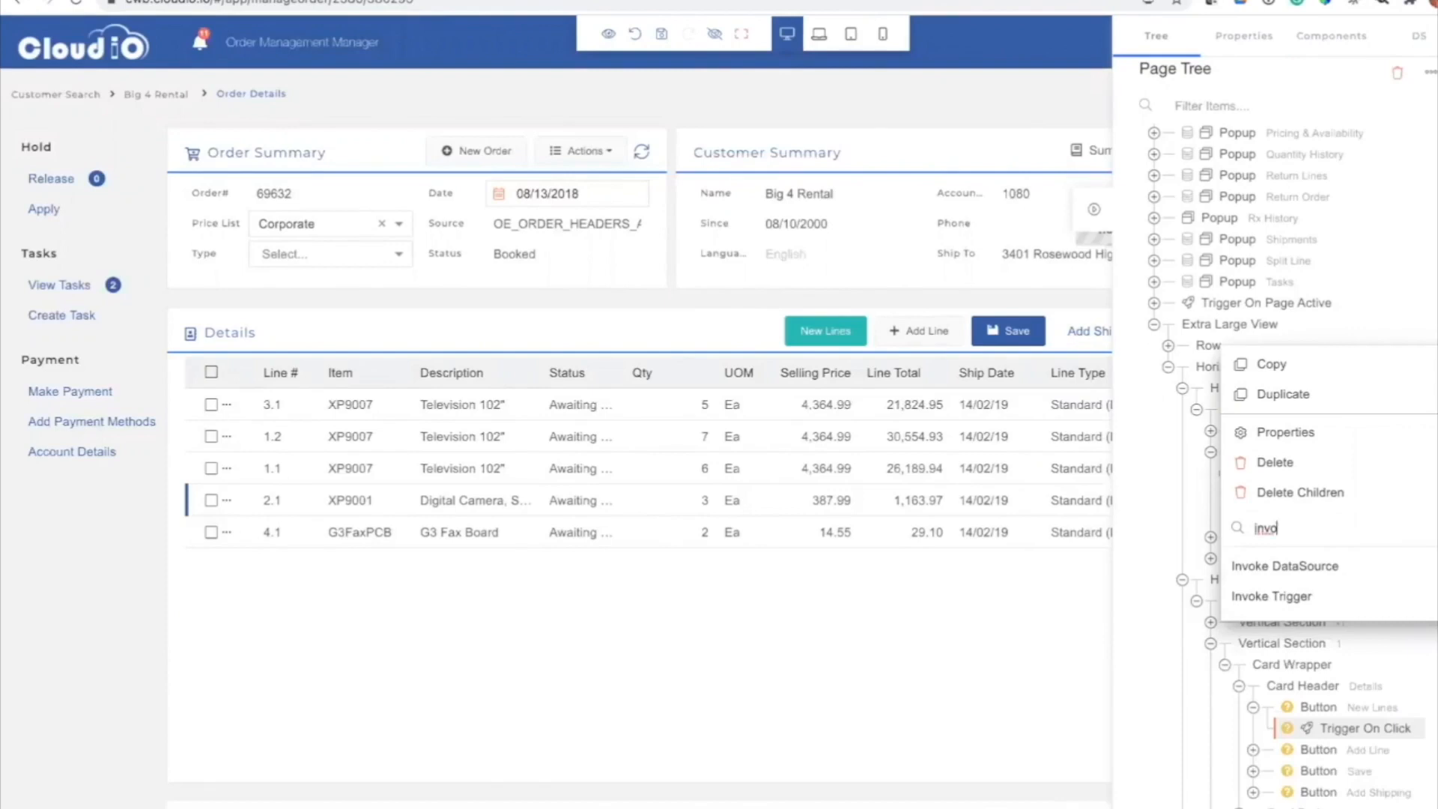
key(BackSpace)
key(BackSpace)
key(BackSpace)
key(BackSpace)
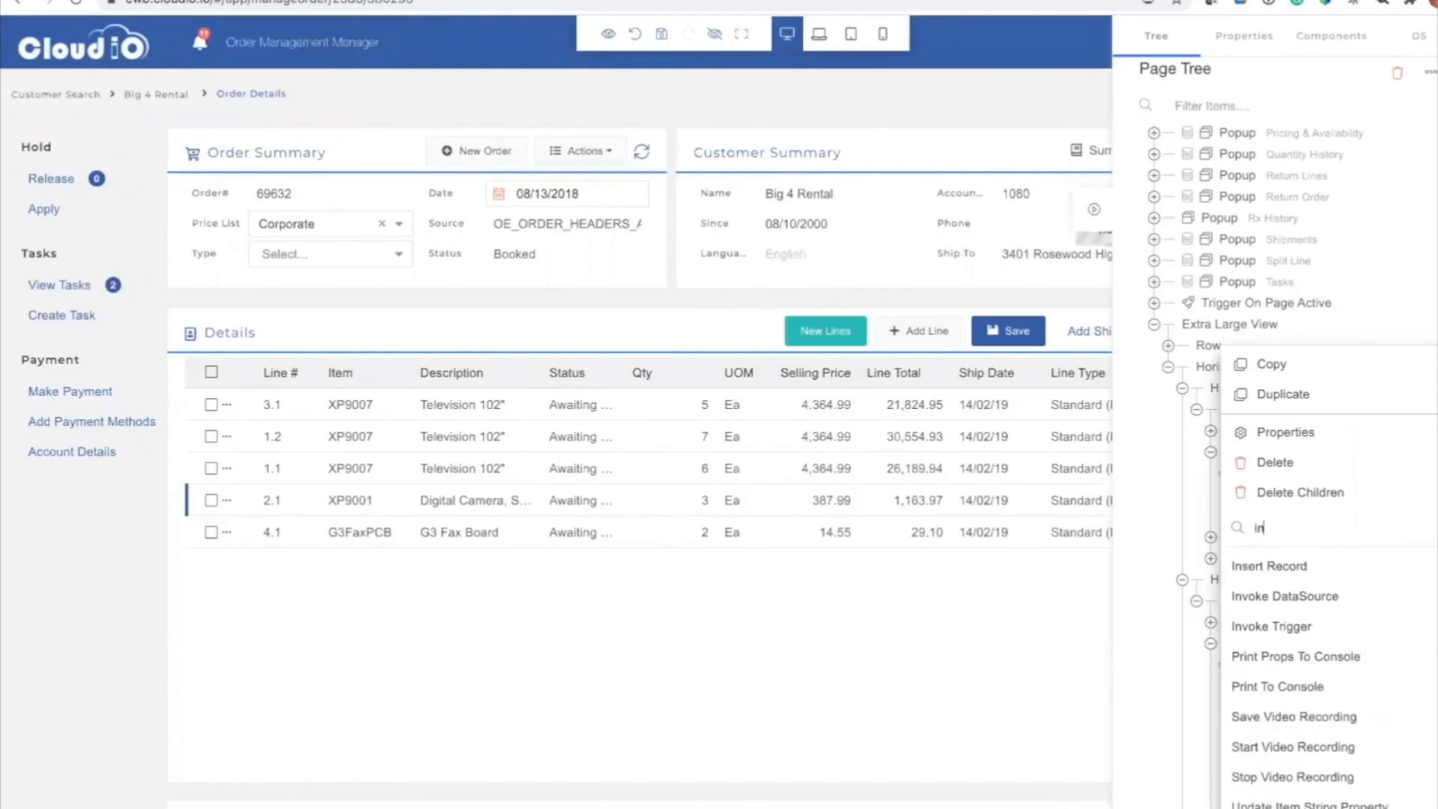
text(go to)
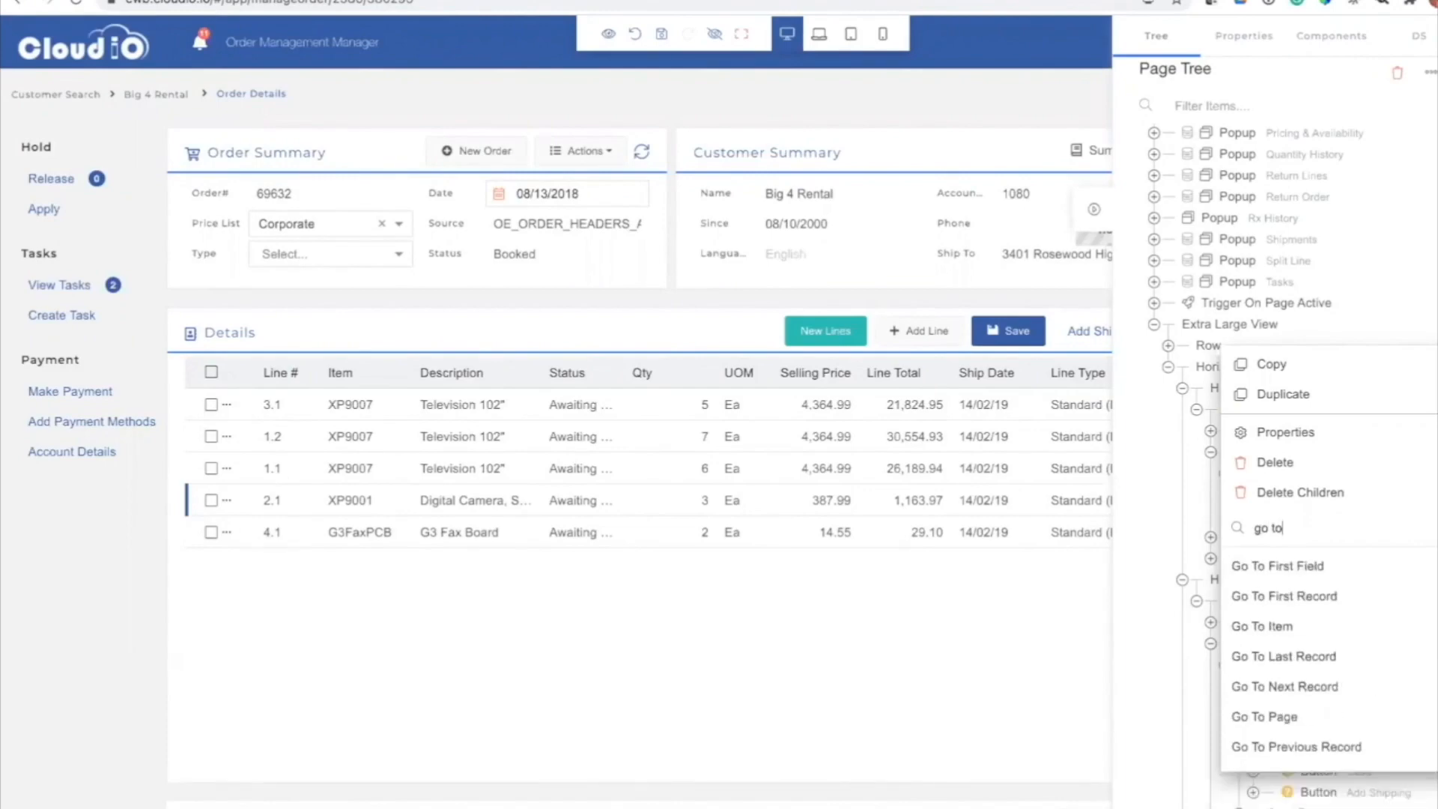
key(BackSpace)
key(BackSpace)
key(BackSpace)
key(BackSpace)
key(BackSpace)
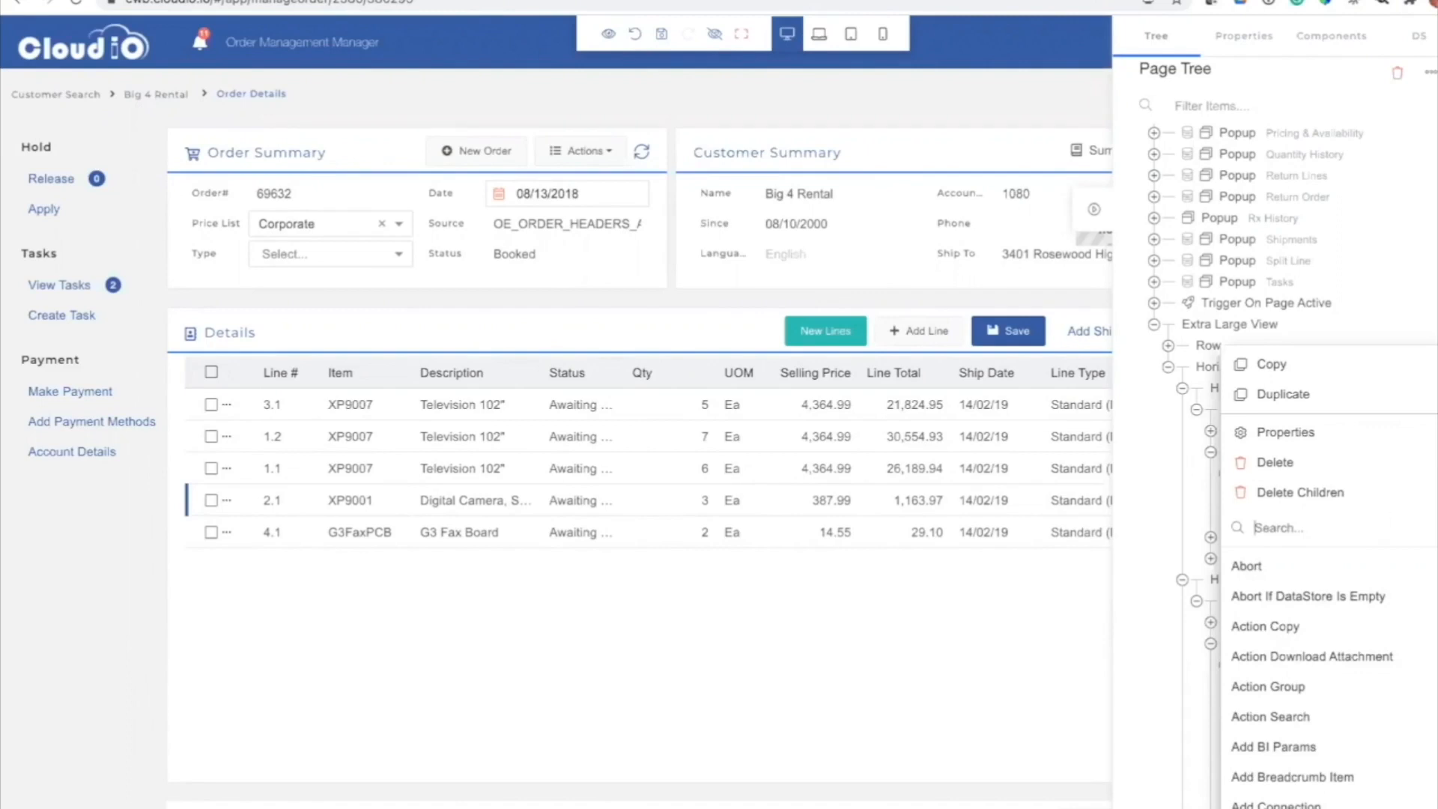
Look through the component library with the TriggerOnClick filter cleared, and return to the page tree.
click(1340, 45)
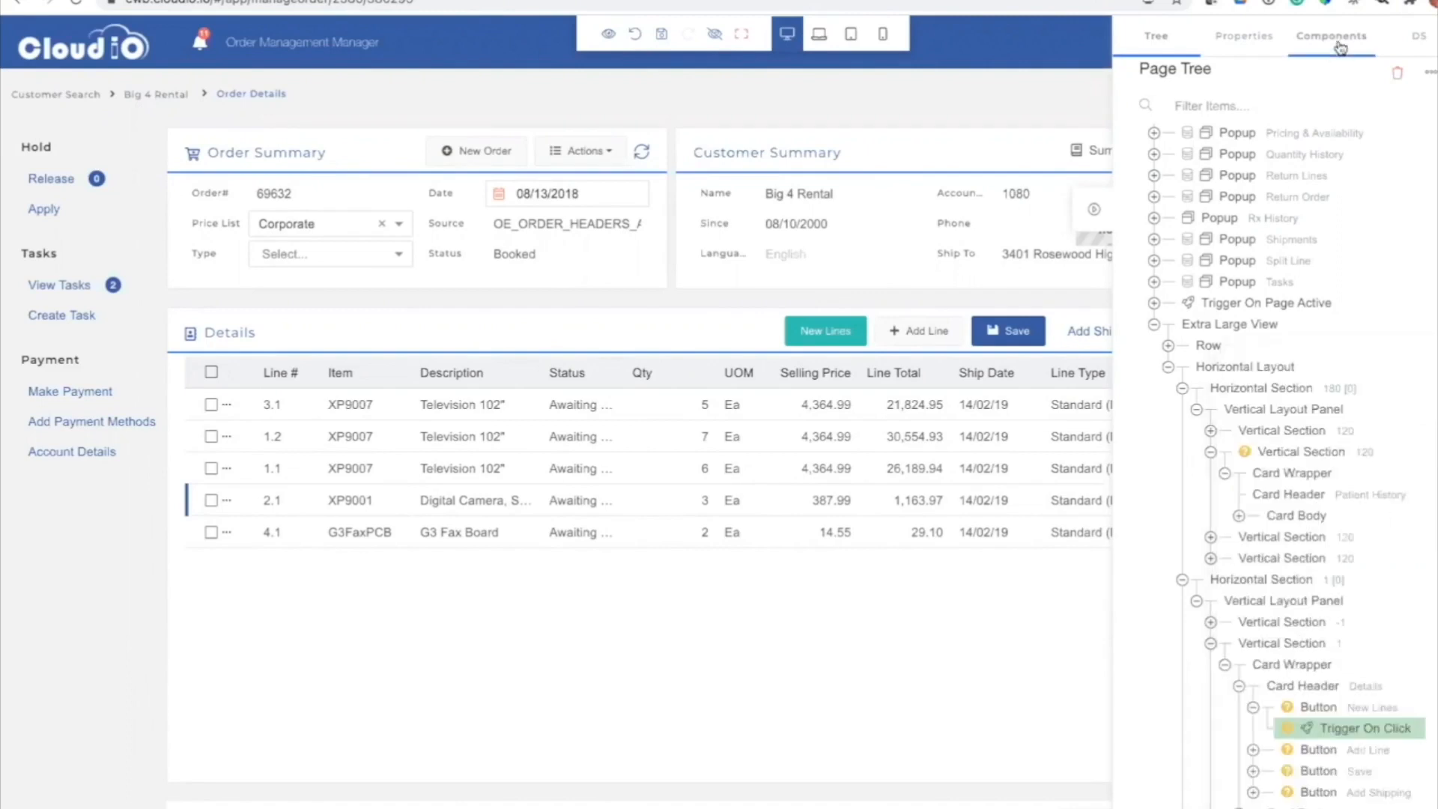
click(1341, 48)
drag(1285, 119, 1091, 125)
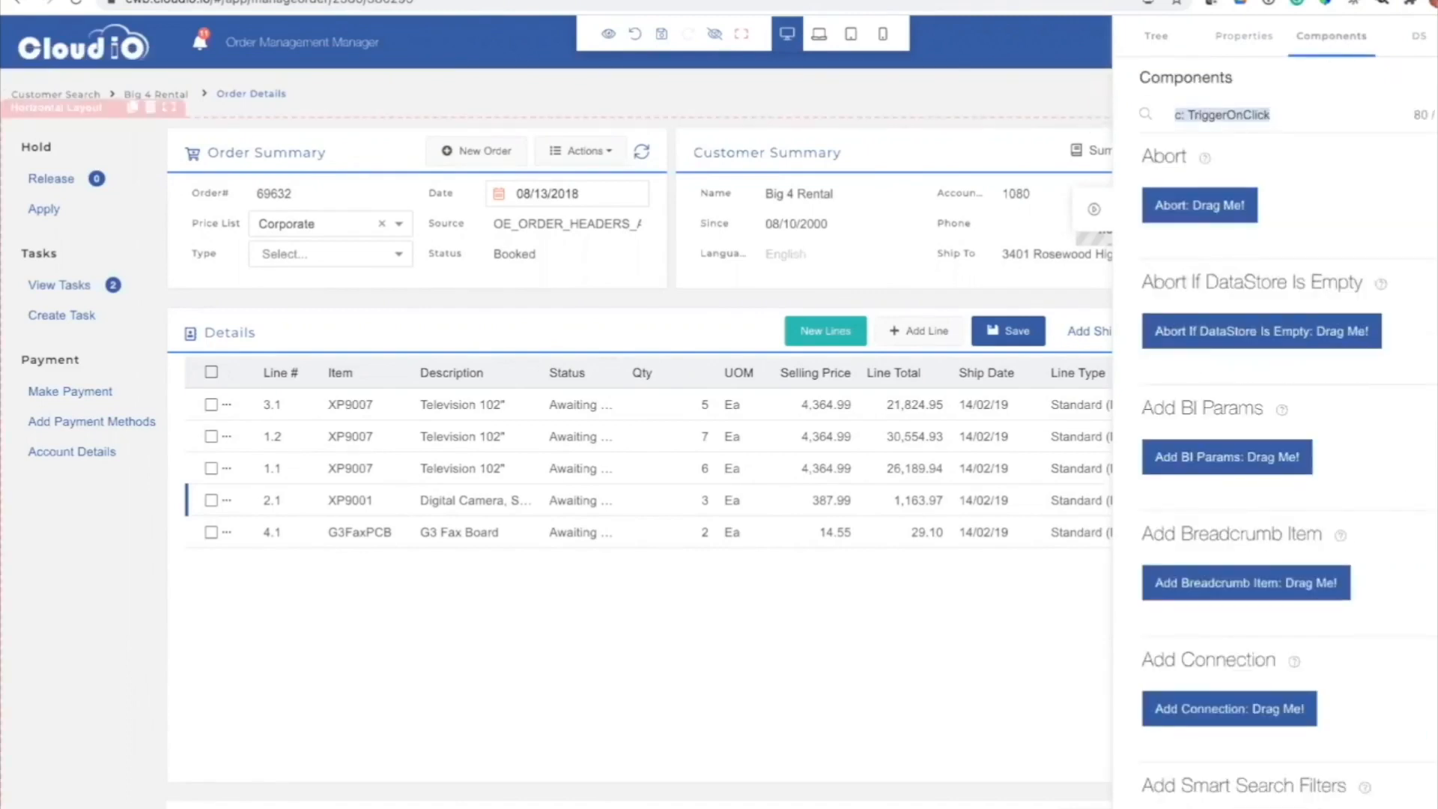
key(BackSpace)
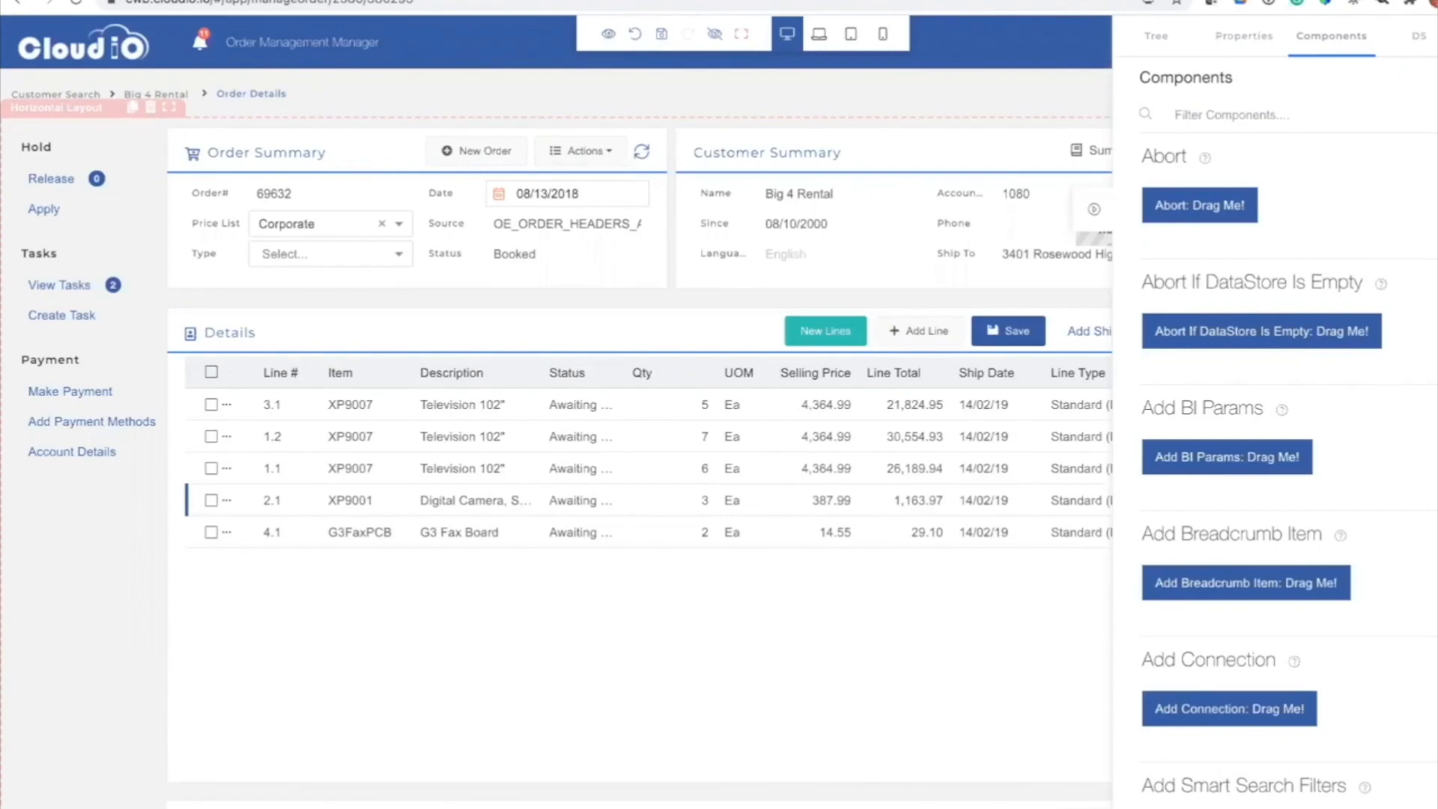
click(1157, 38)
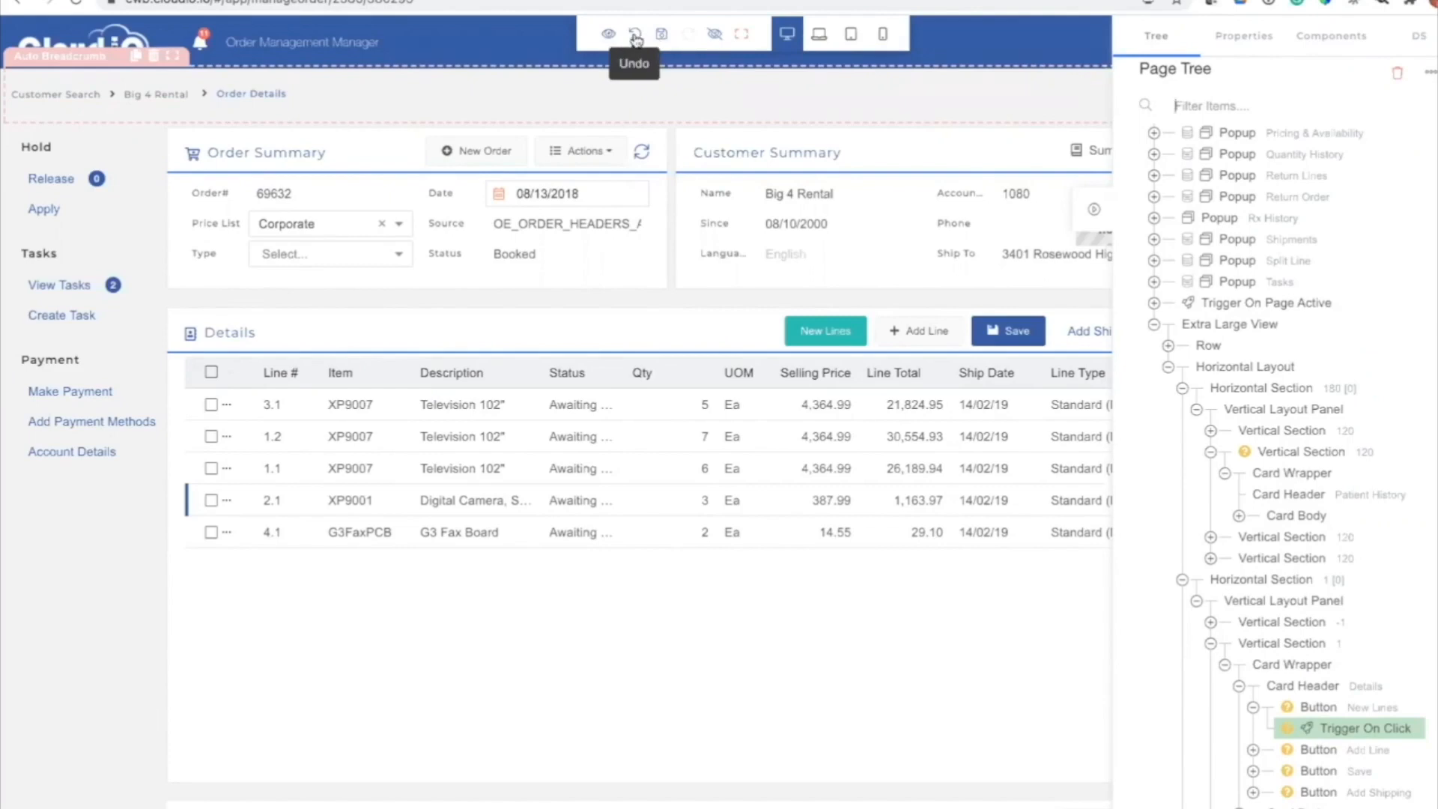
Undo the New Lines button changes and the hiding of the Patient History section, and leave design mode.
click(636, 38)
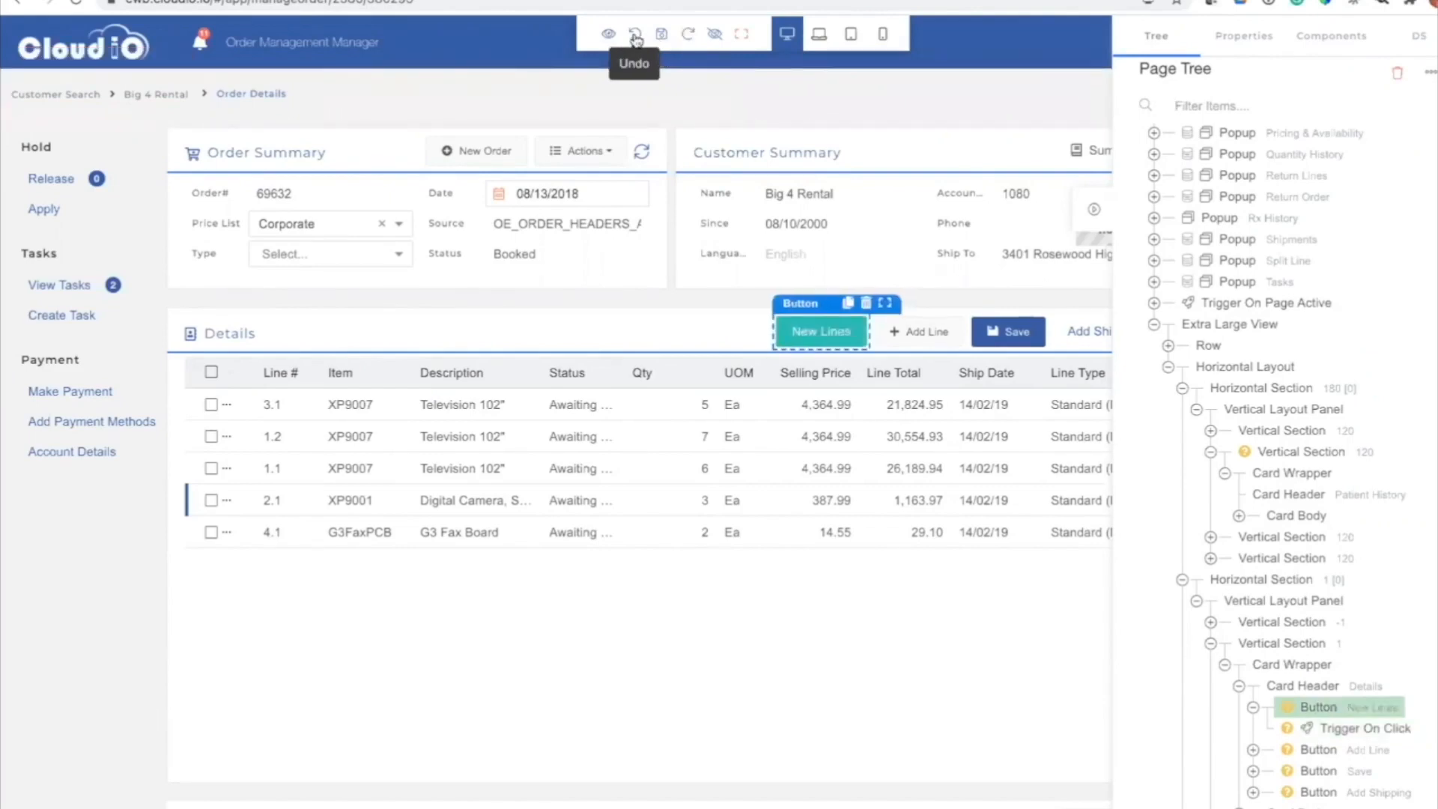
click(636, 38)
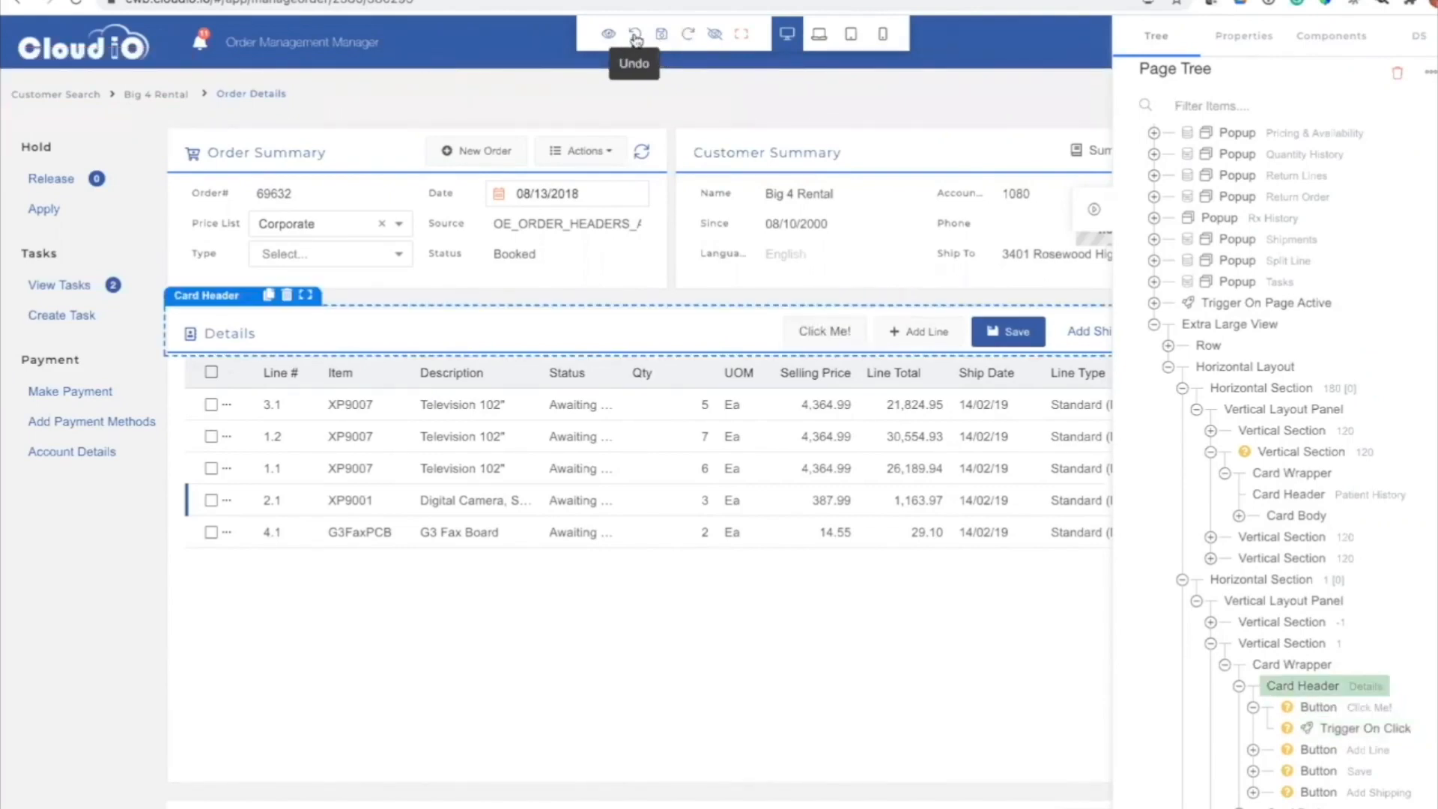
click(636, 37)
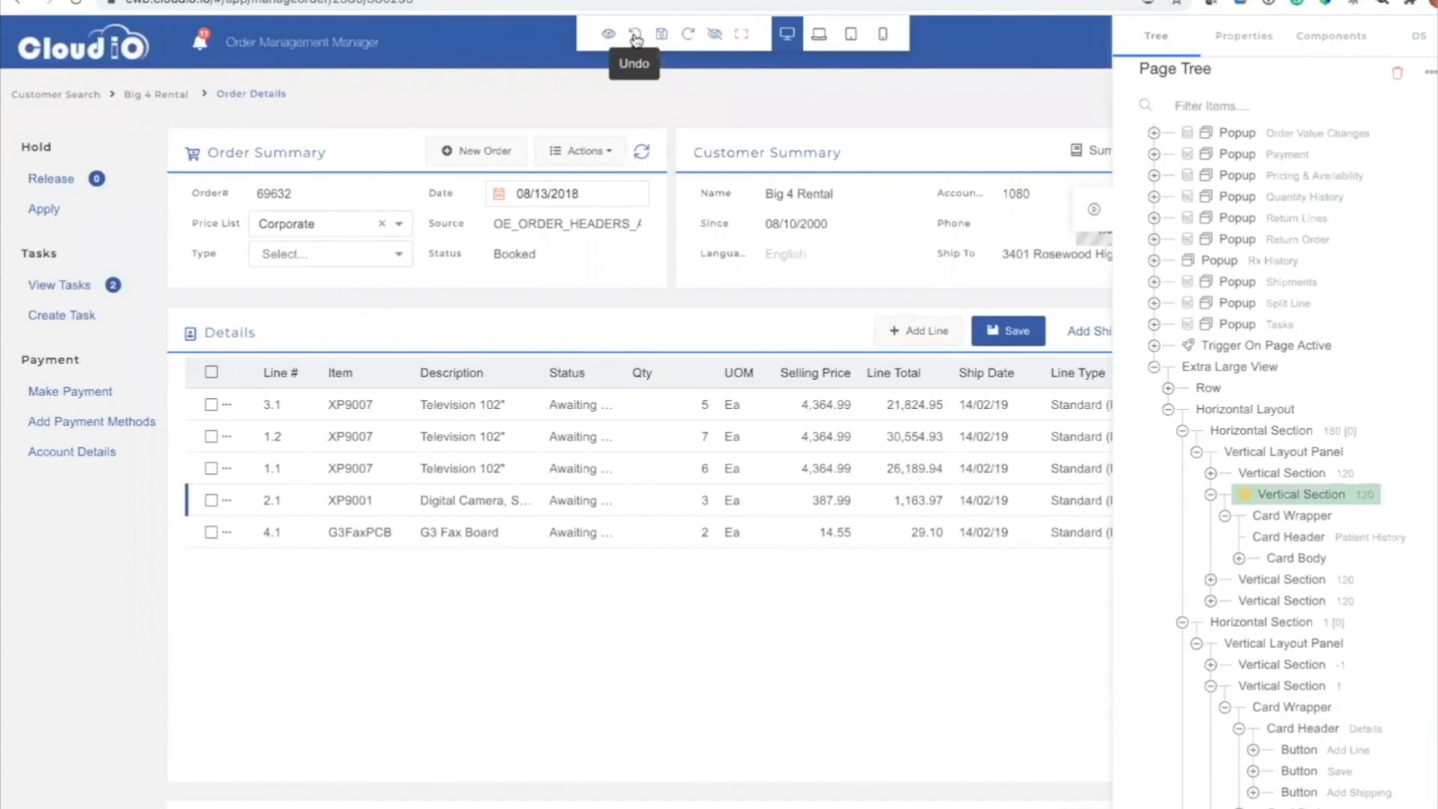
click(636, 37)
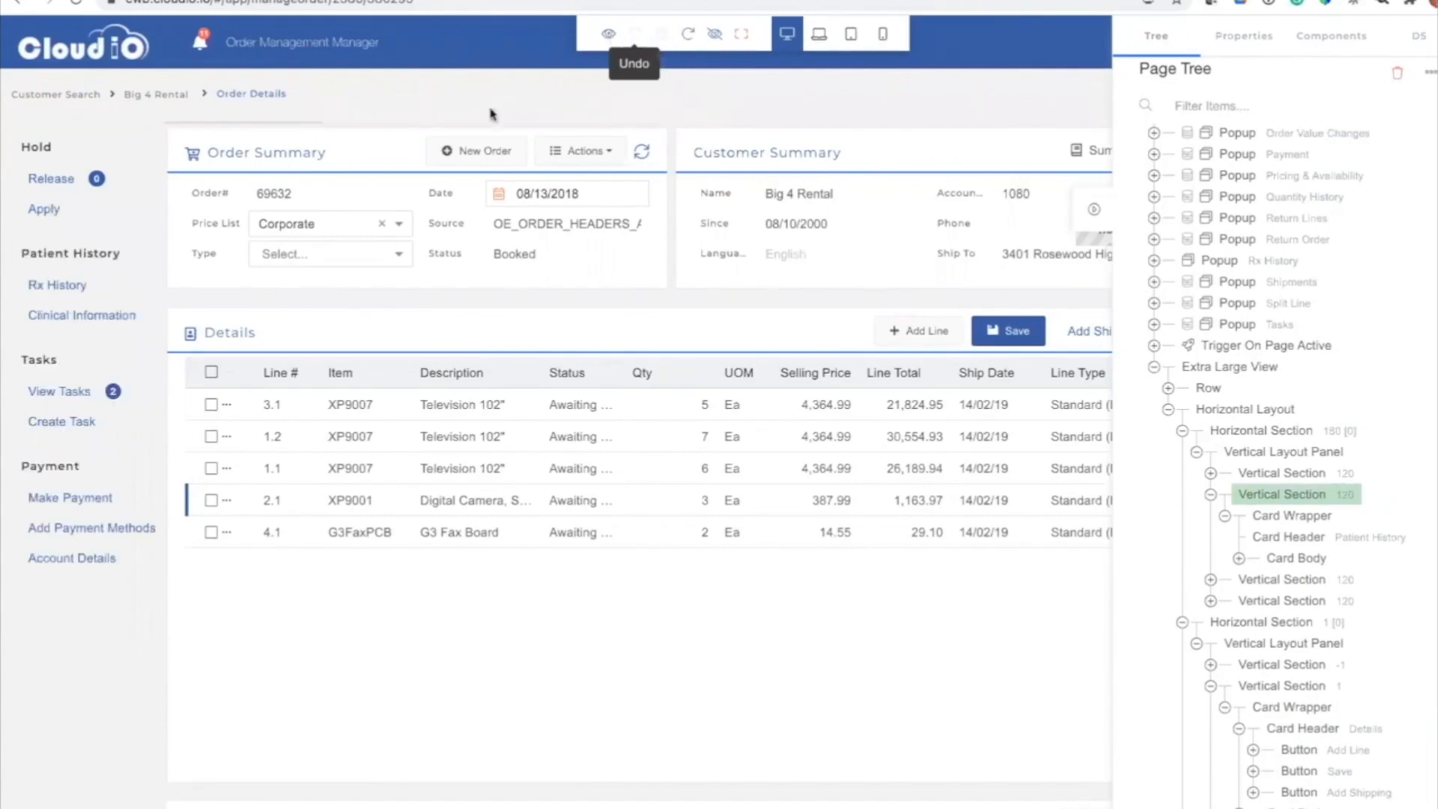
click(608, 31)
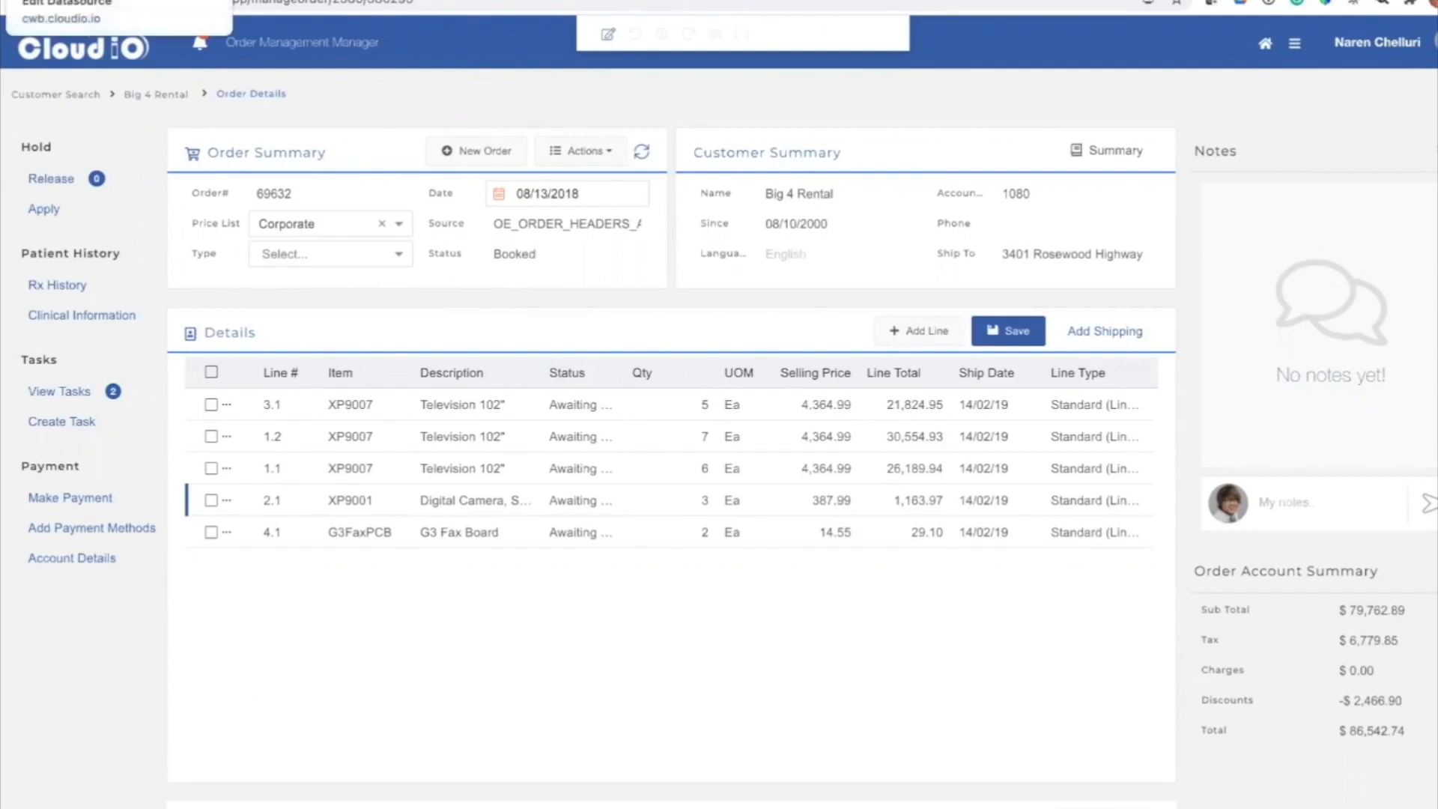
Switch to the OMOrderLinesPLSQL datasource page, examine its available object types, and try to open its attributes.
click(90, 1)
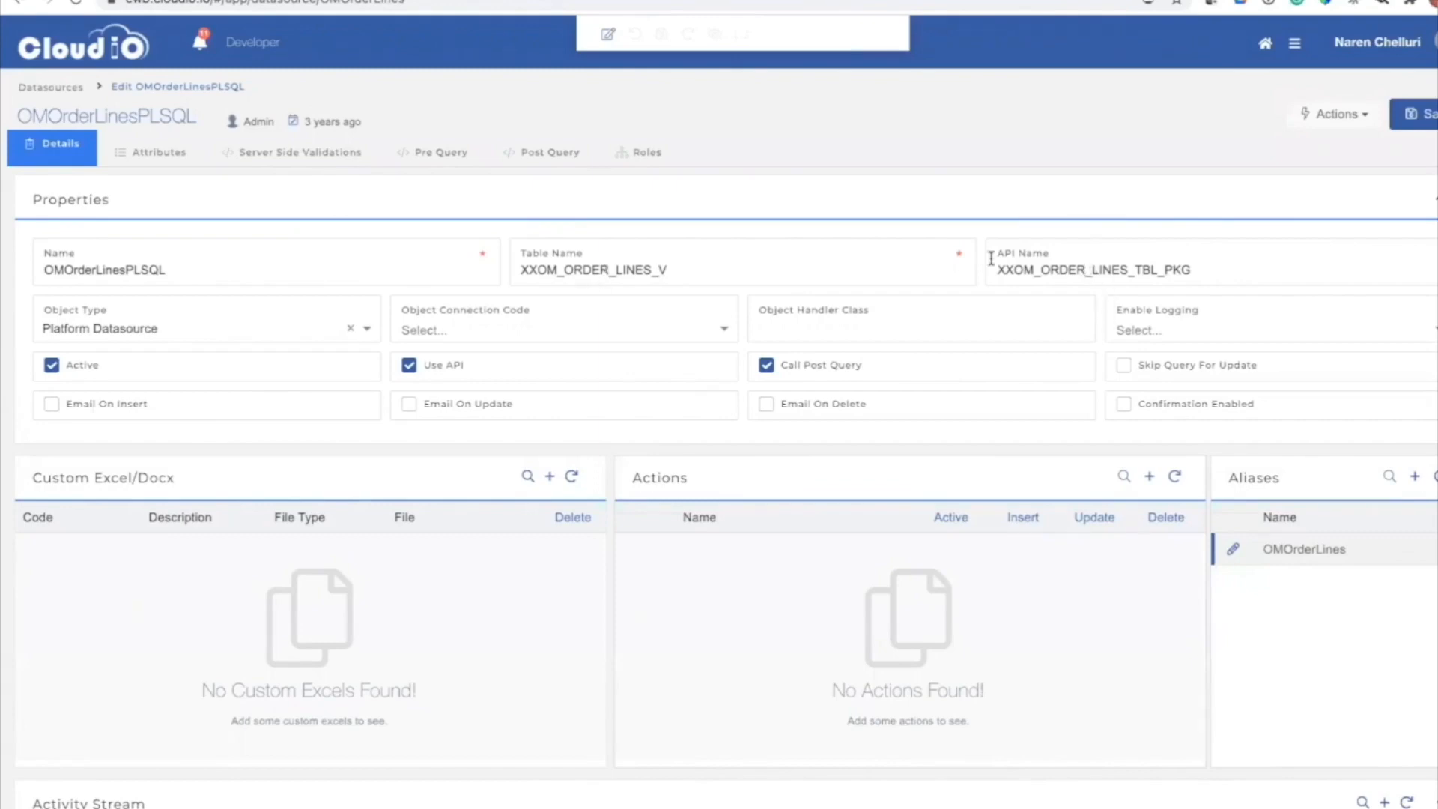
click(230, 339)
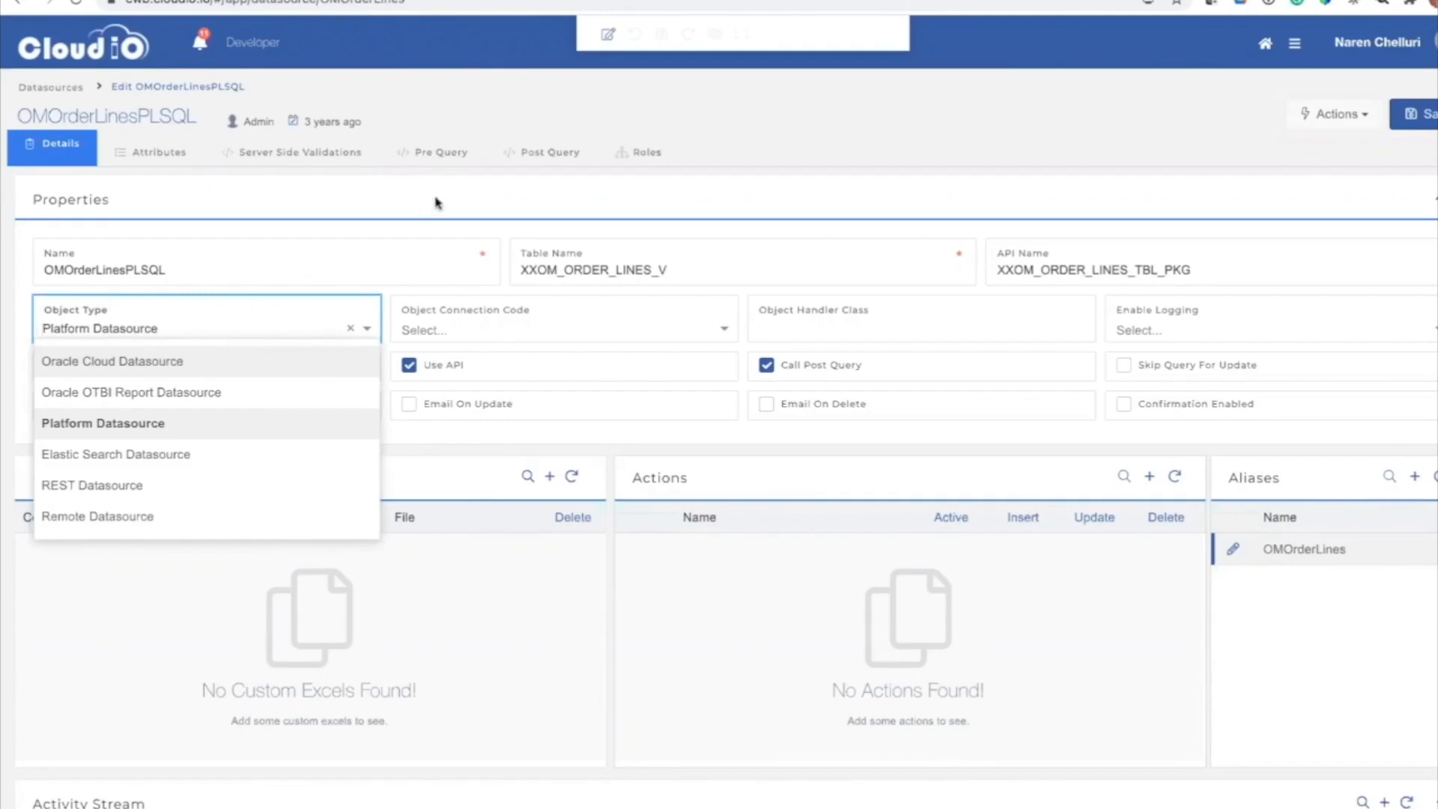
click(149, 151)
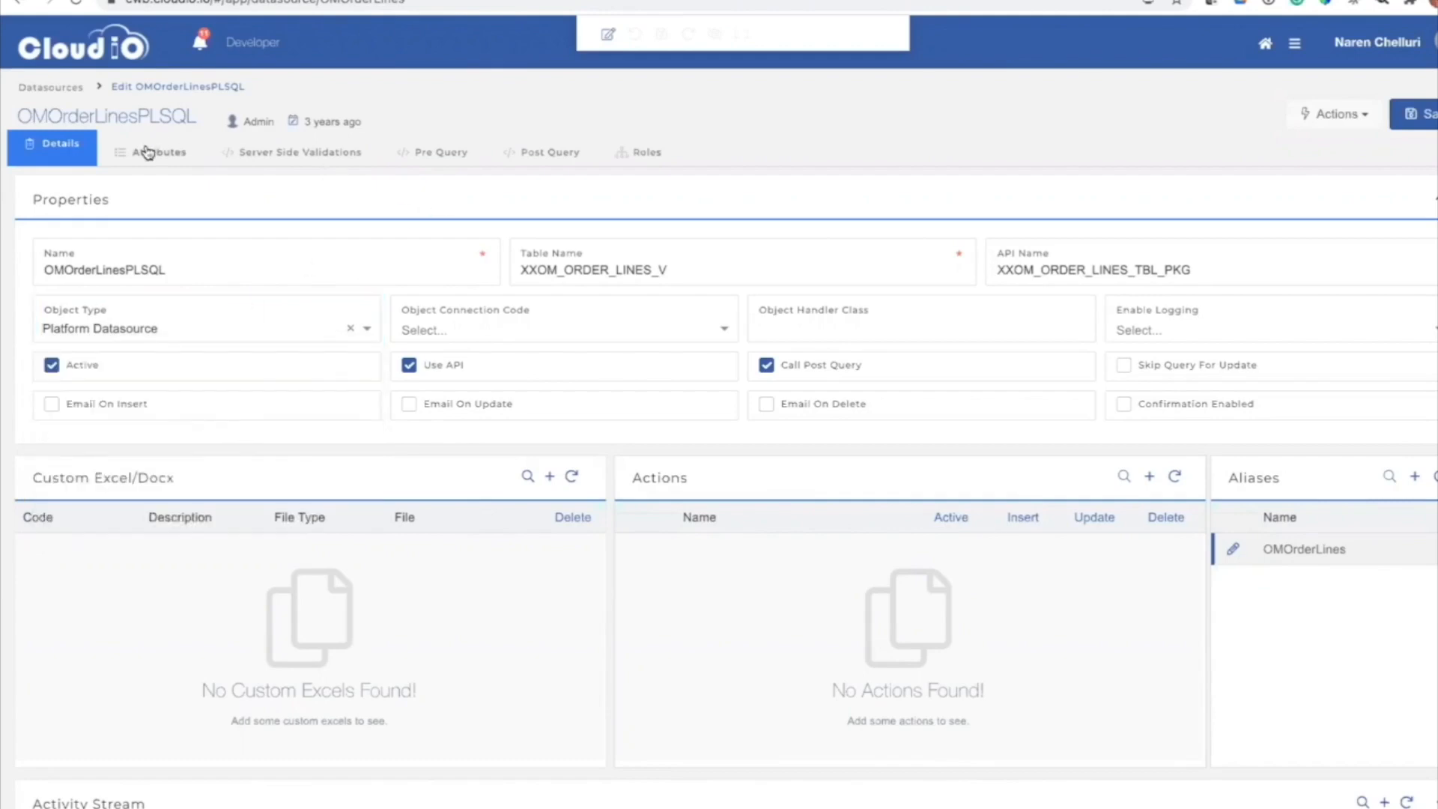
click(146, 152)
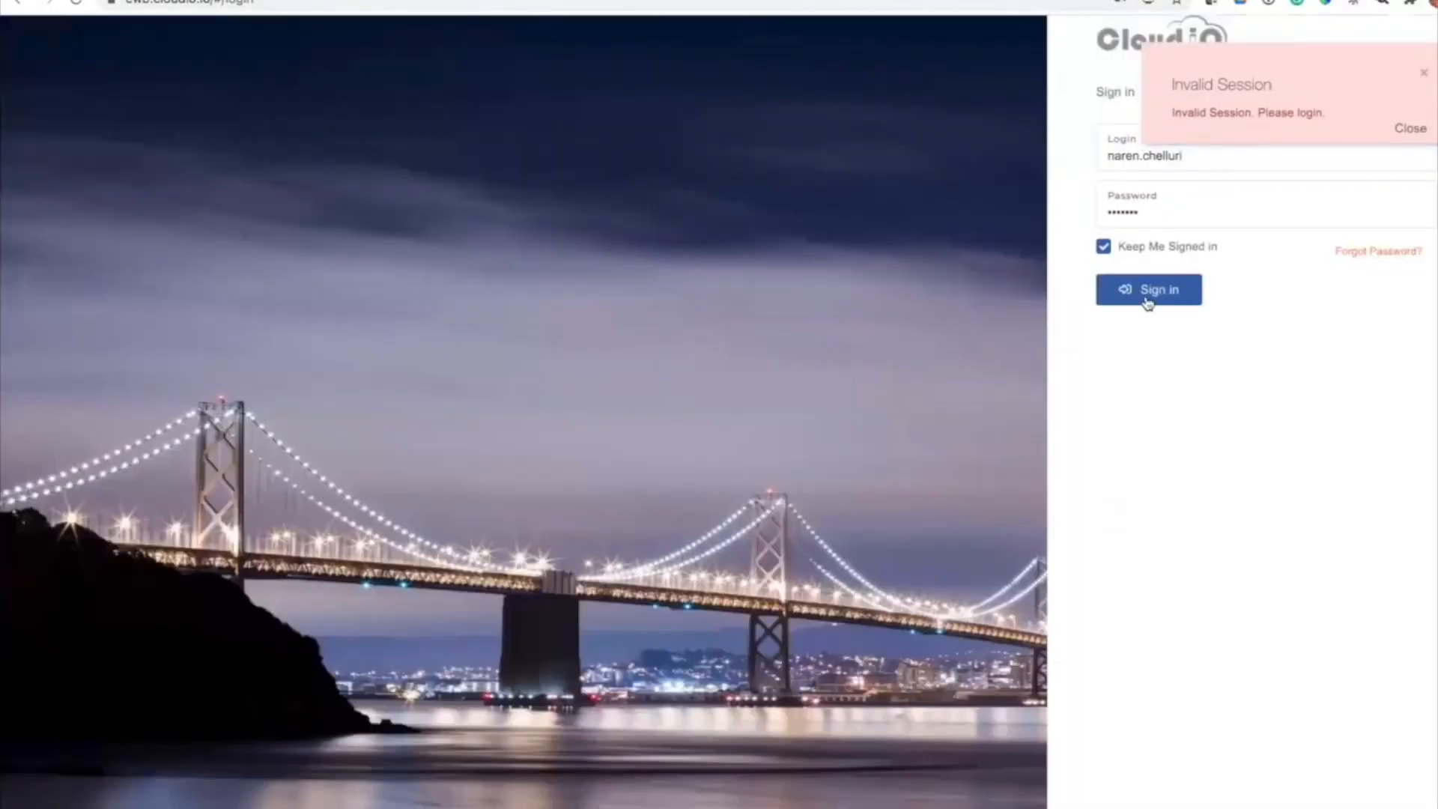
Sign back in with the prefilled credentials and switch to the onboarding dashboard page.
click(1148, 302)
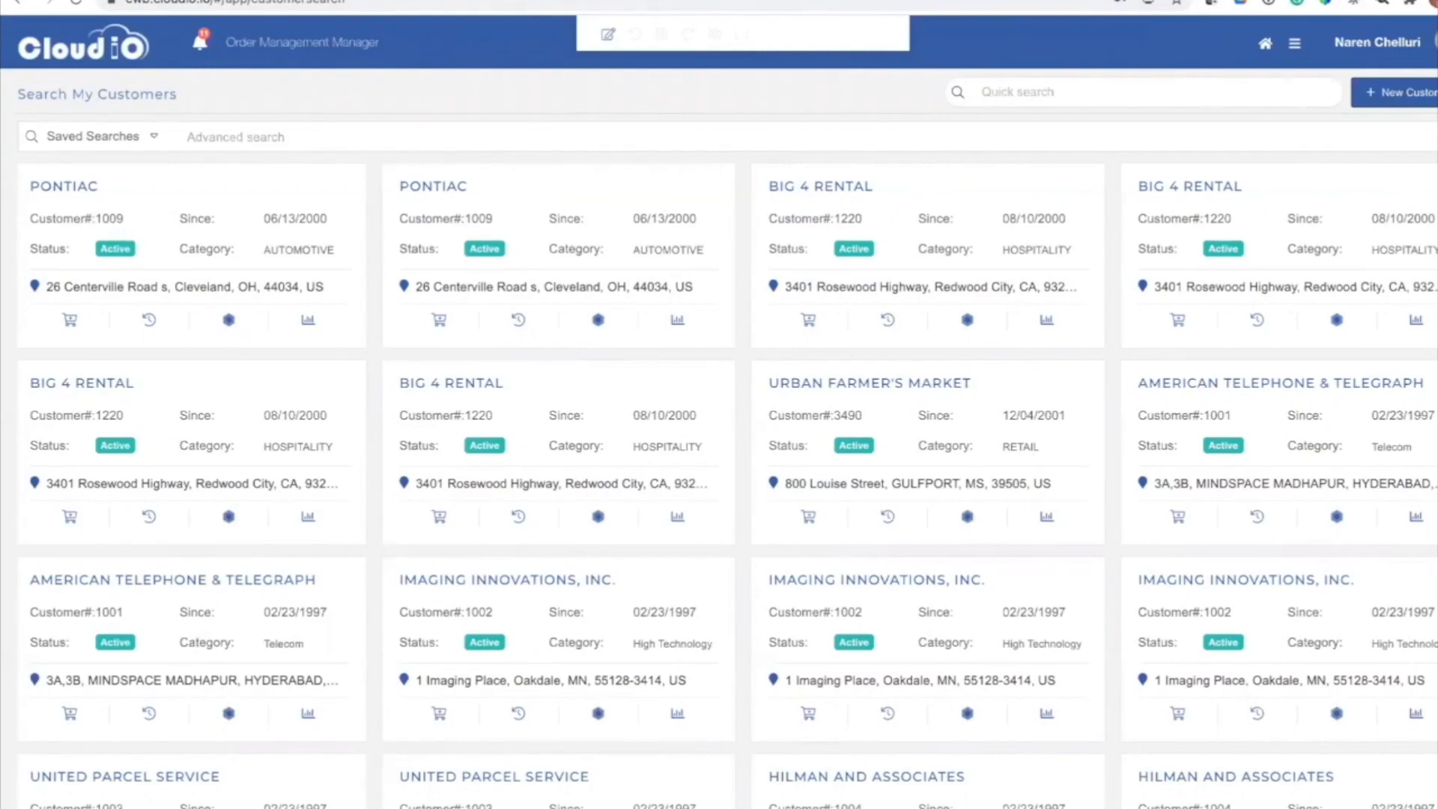
key(ctrl+Tab)
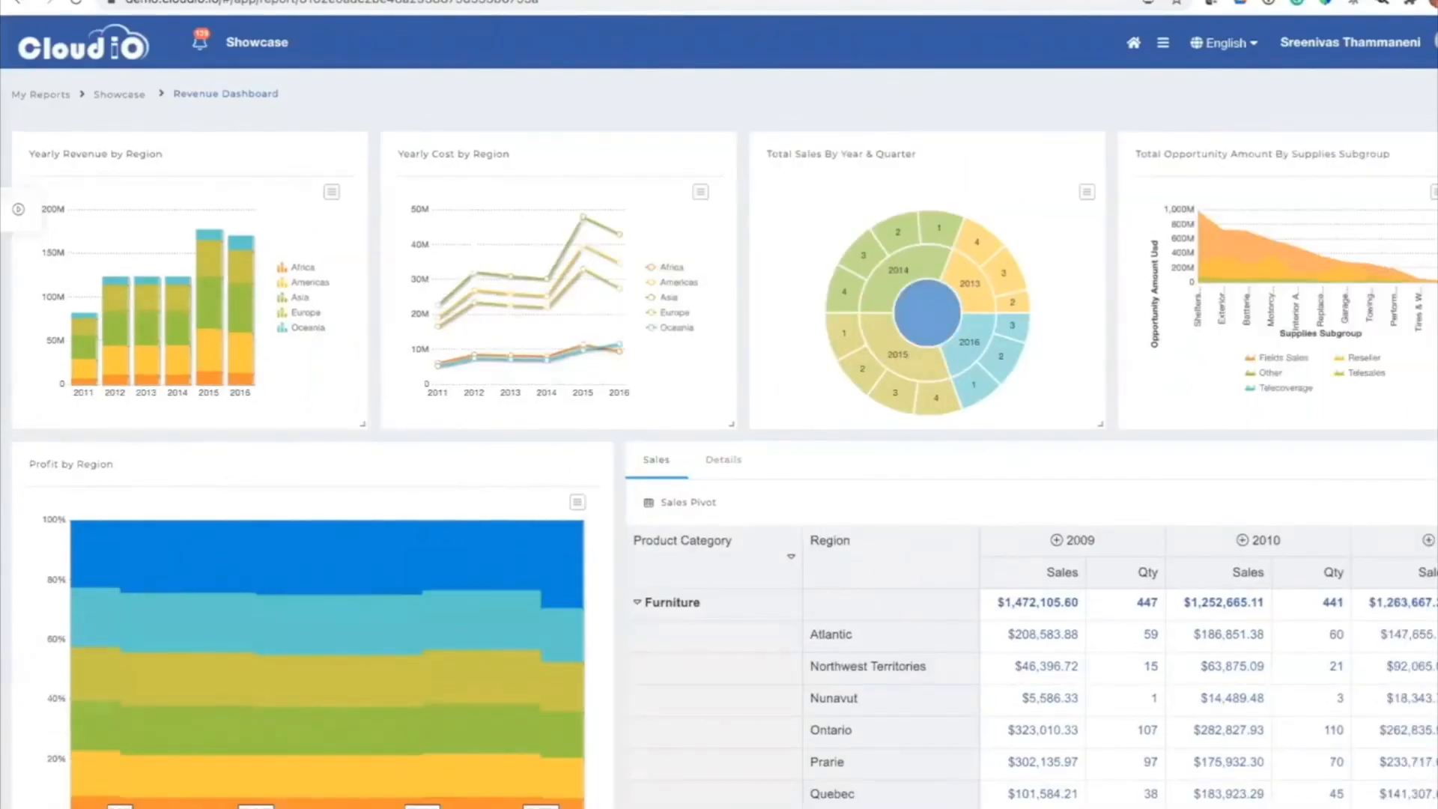
click(922, 1)
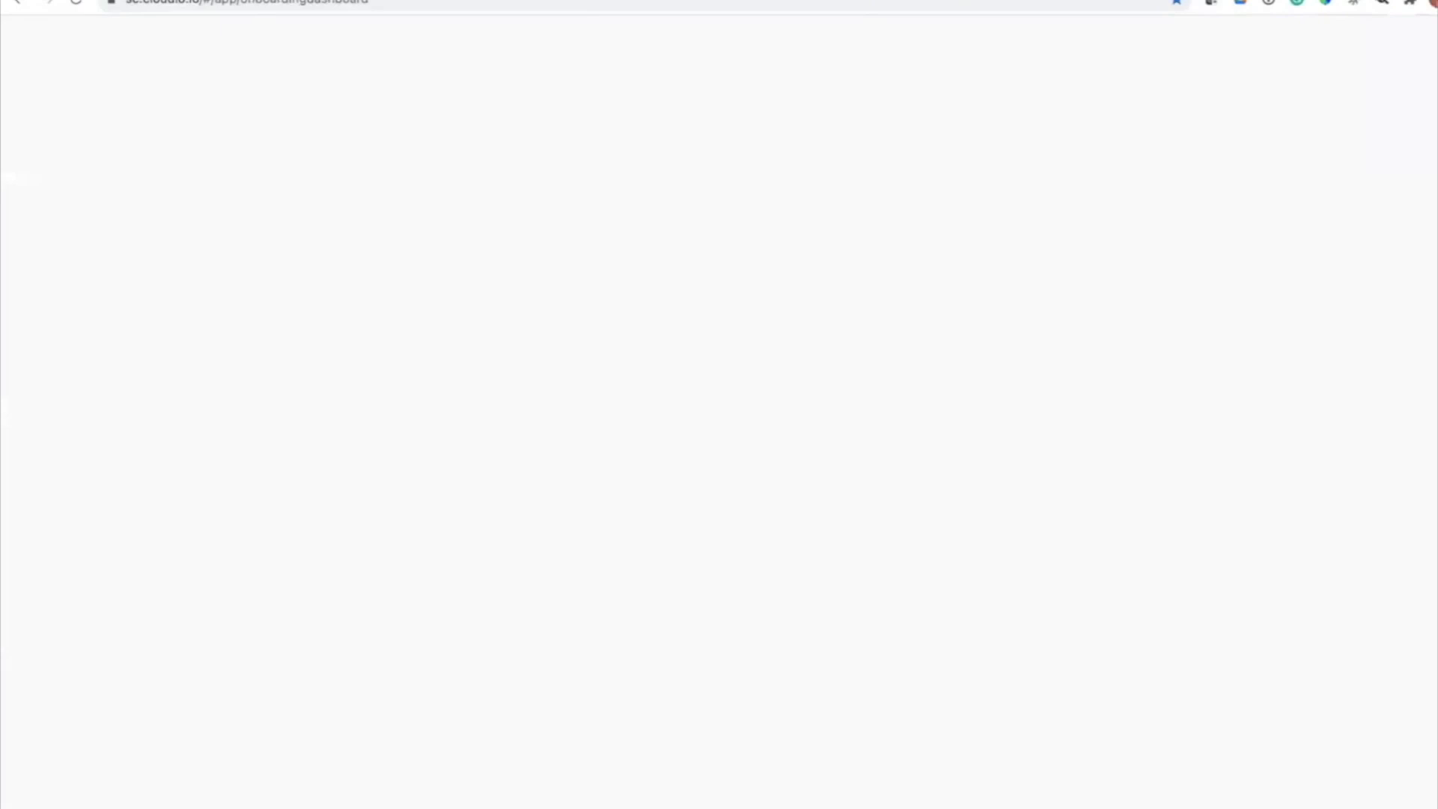